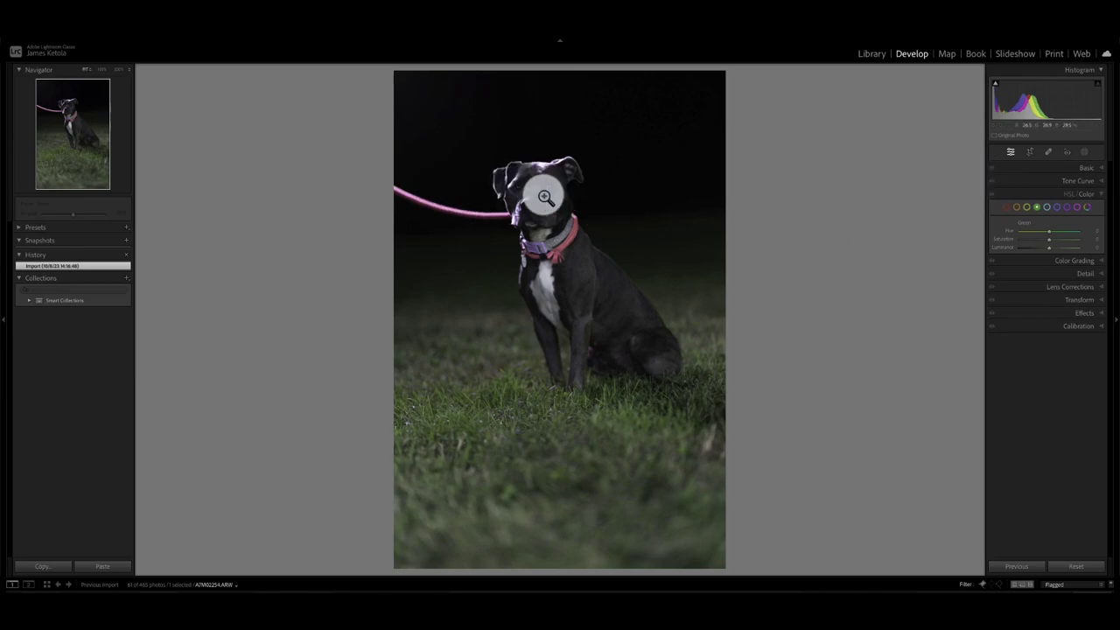
Crop the dog photo to 4 x 5 / 8 x 10, tightening the bottom-left corner and recentring the dog
left_click_drag(544, 197, 650, 355)
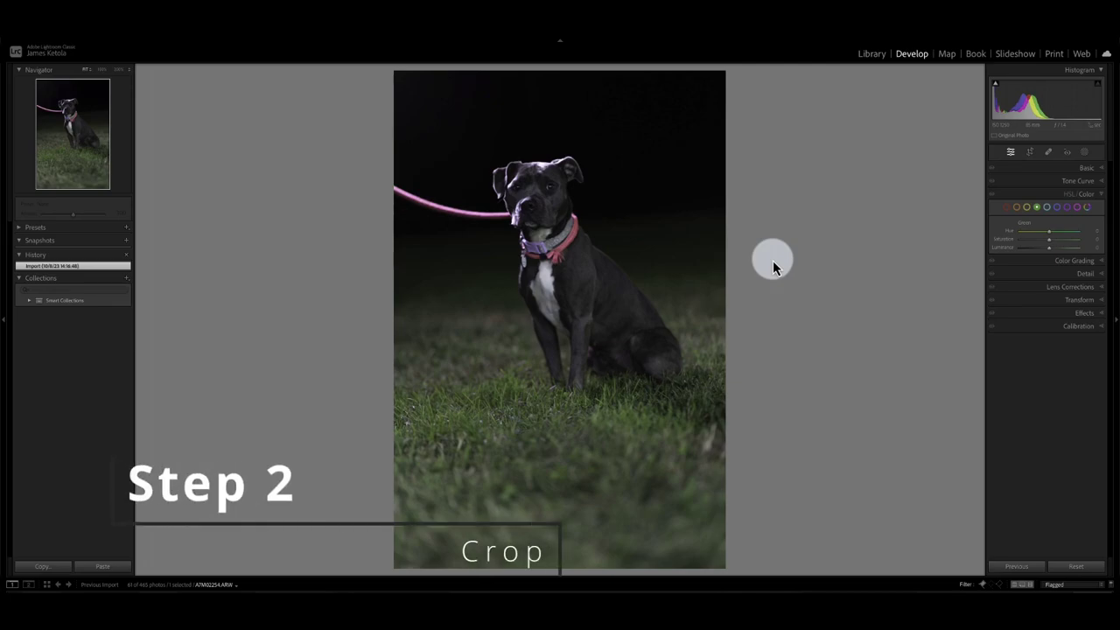
key("r")
left_click(1073, 185)
left_click(1074, 215)
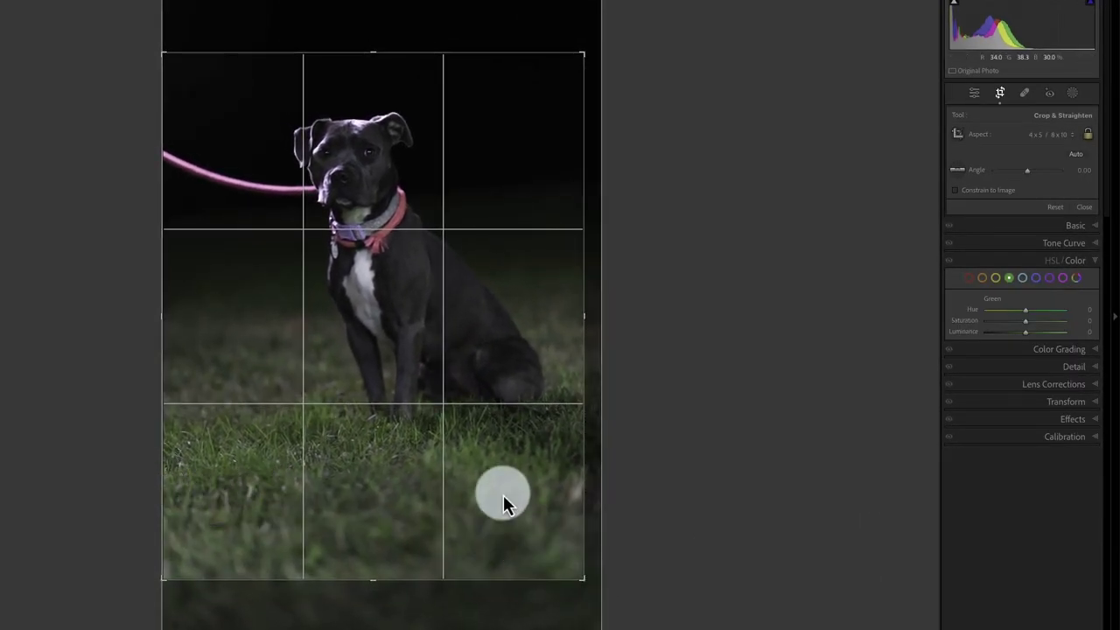
left_click_drag(503, 502, 457, 517)
left_click_drag(164, 576, 175, 570)
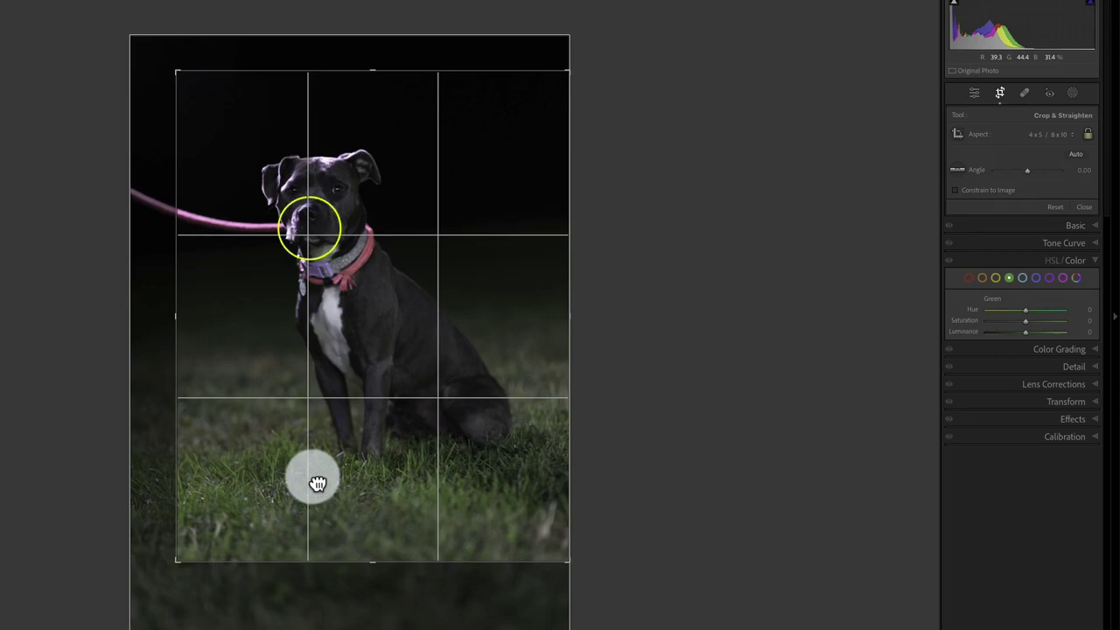
key("Return")
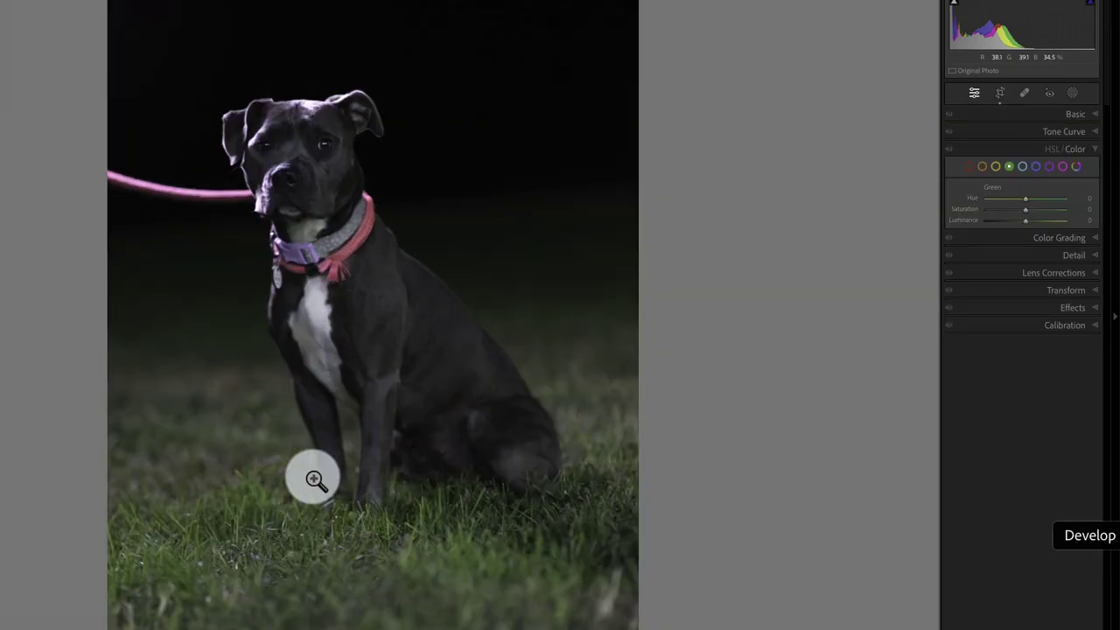
Set white balance from the dog's white chest, then apply Auto tone (Exposure +1.32, Shadows +67)
key("r")
key("r")
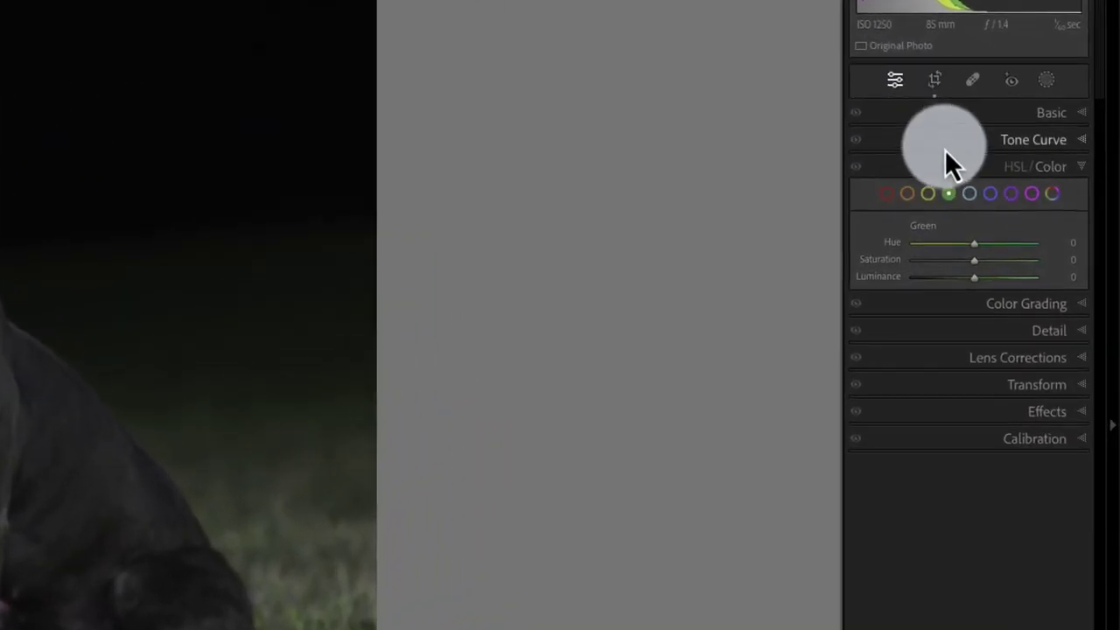
key("w")
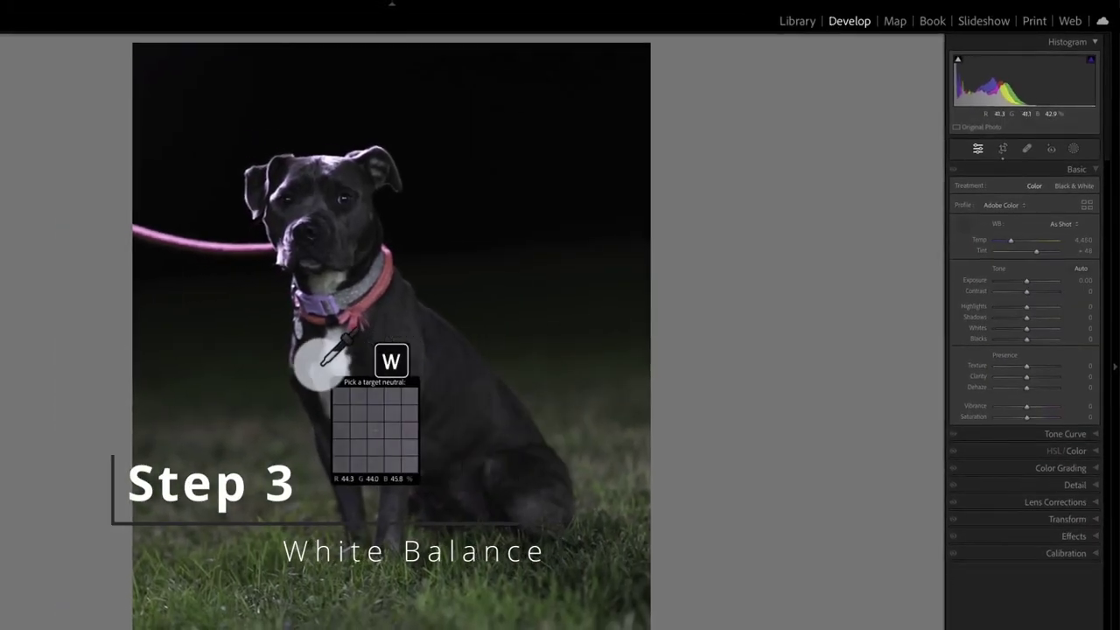
left_click(326, 364)
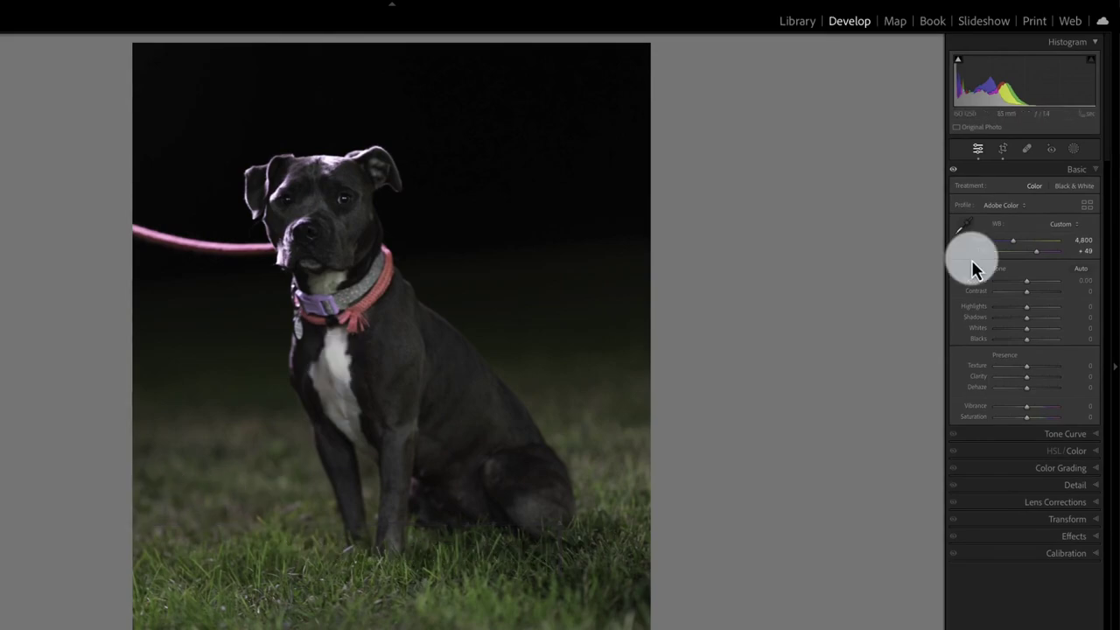
left_click(1080, 276)
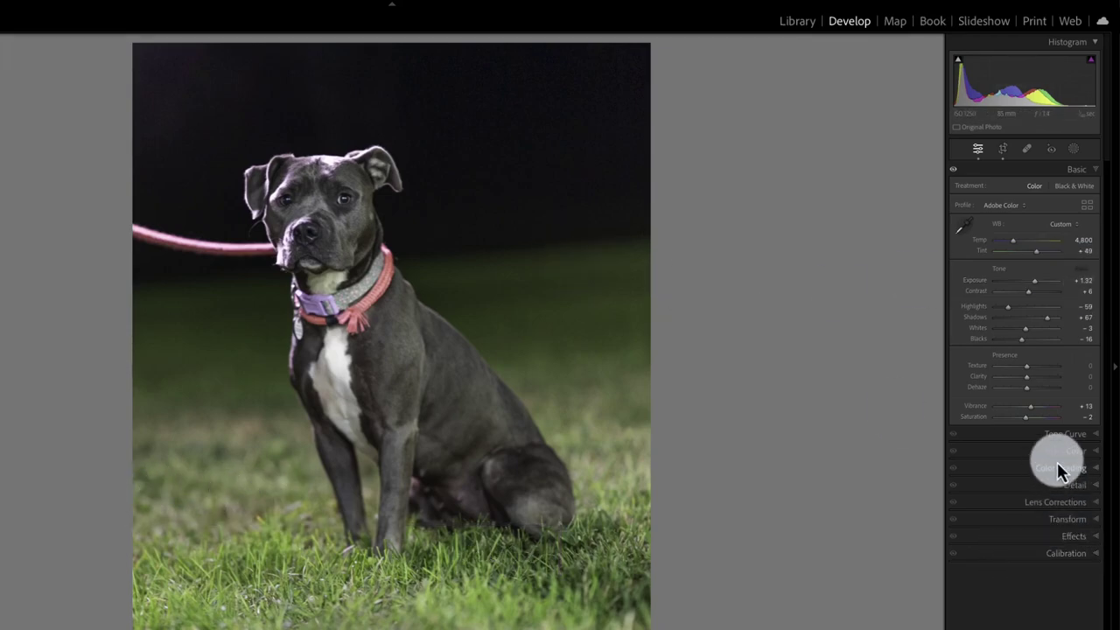
Set Sharpening Amount to 0 and run Denoise to create A7M02254-Enhanced-NR.dng
left_click(1072, 486)
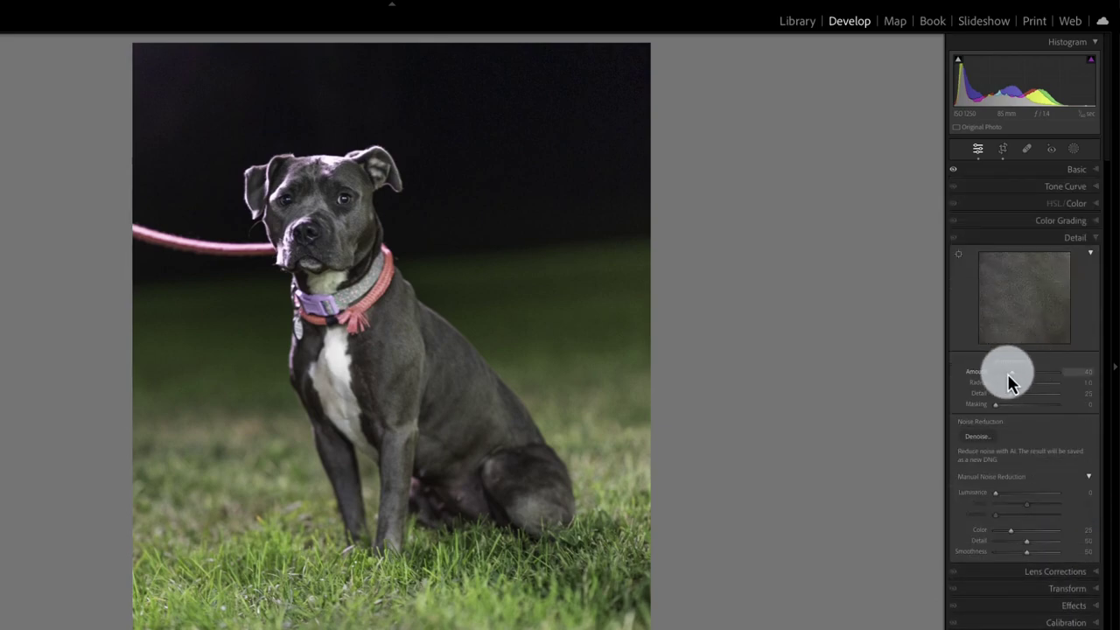
left_click_drag(1012, 382, 969, 388)
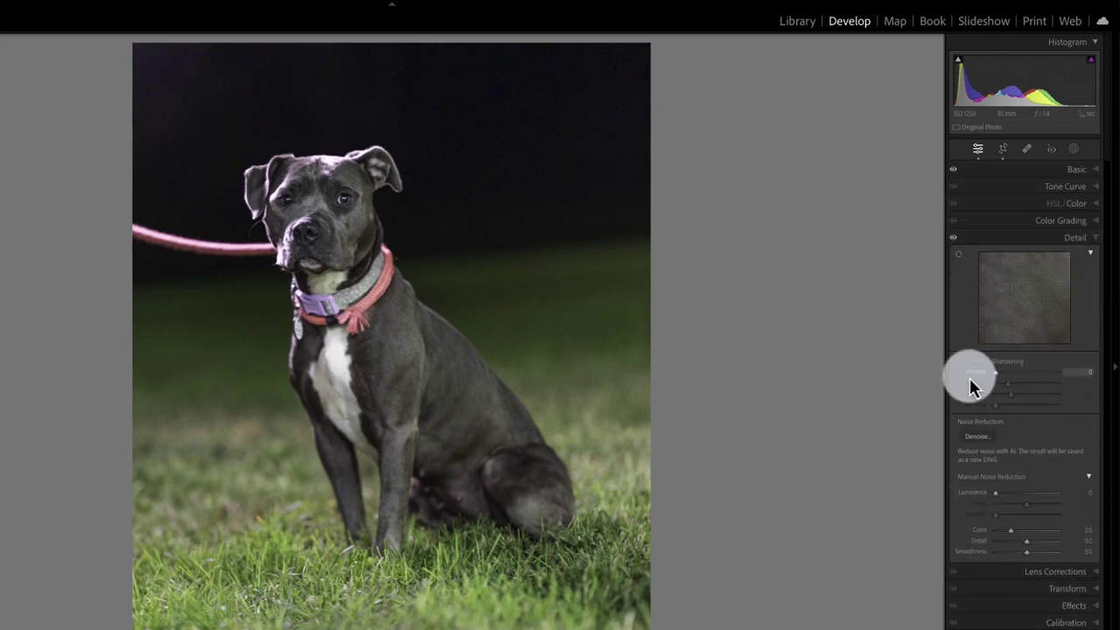
left_click(979, 449)
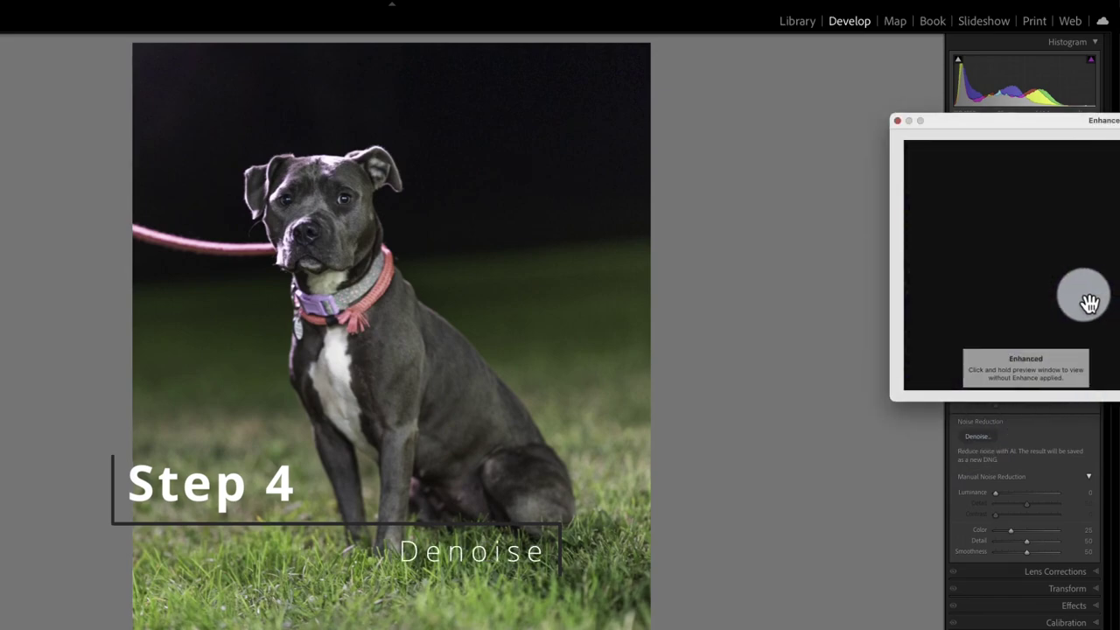
key("Escape")
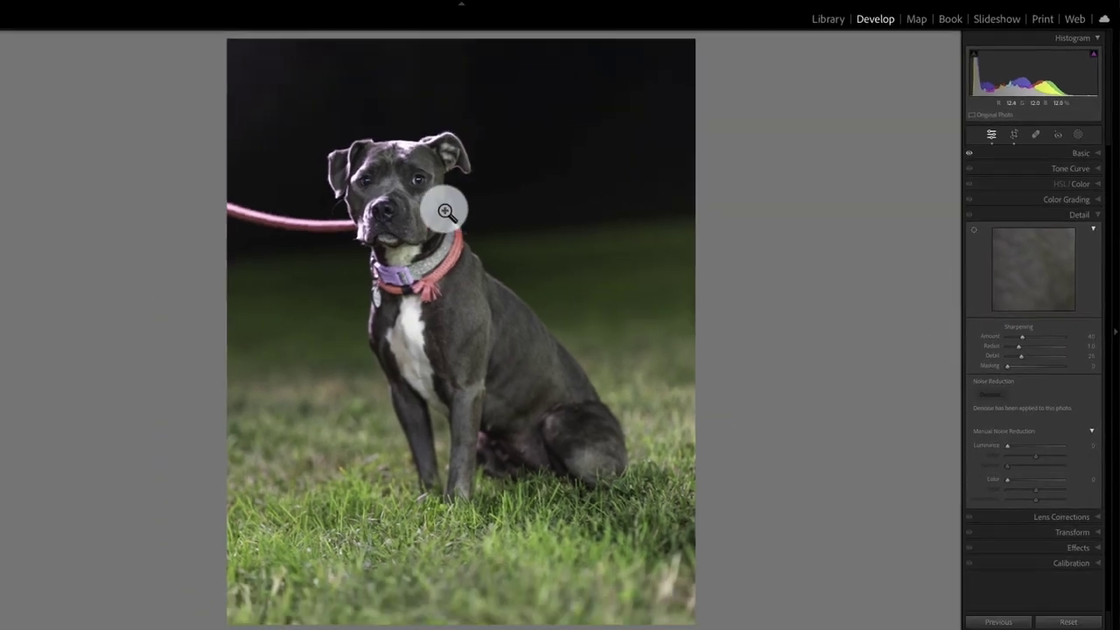
Zoom in to check noise around the dog's eyes and dark background, then return to full view
left_click_drag(445, 211, 715, 364)
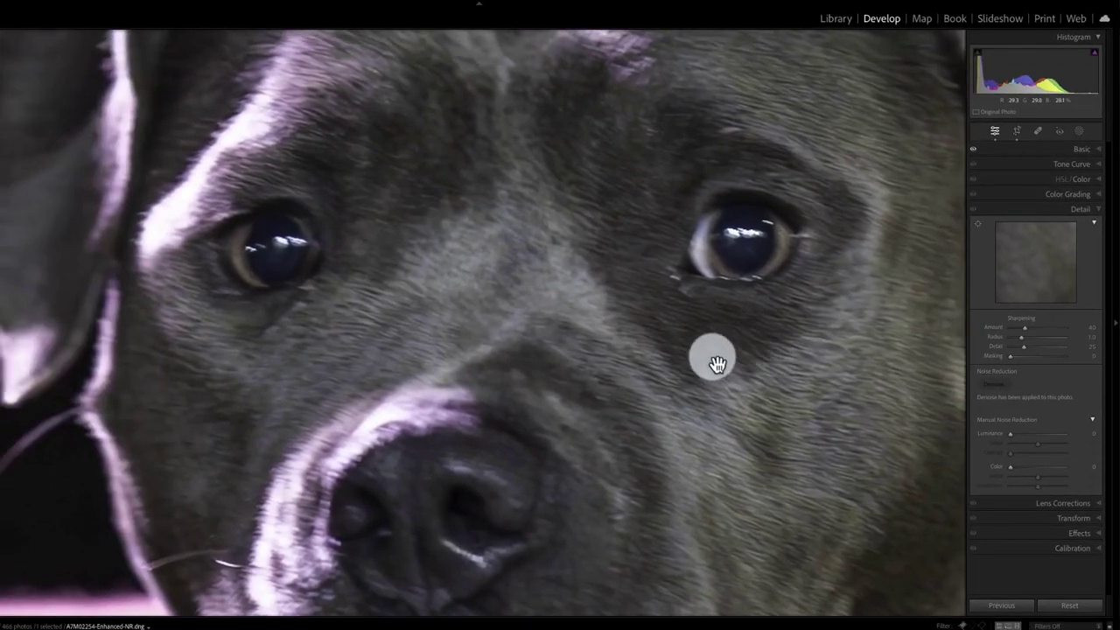
mouse_move(604, 343)
left_mouse_down()
mouse_move(709, 333)
mouse_move(381, 346)
left_mouse_up()
left_click_drag(779, 362, 480, 313)
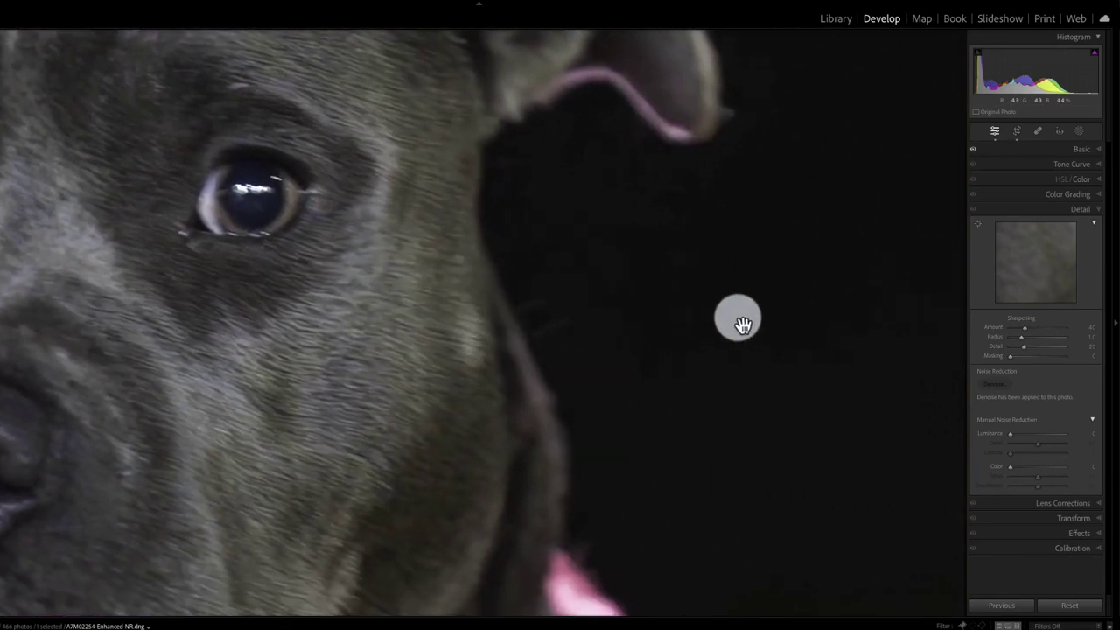
left_click_drag(741, 324, 583, 323)
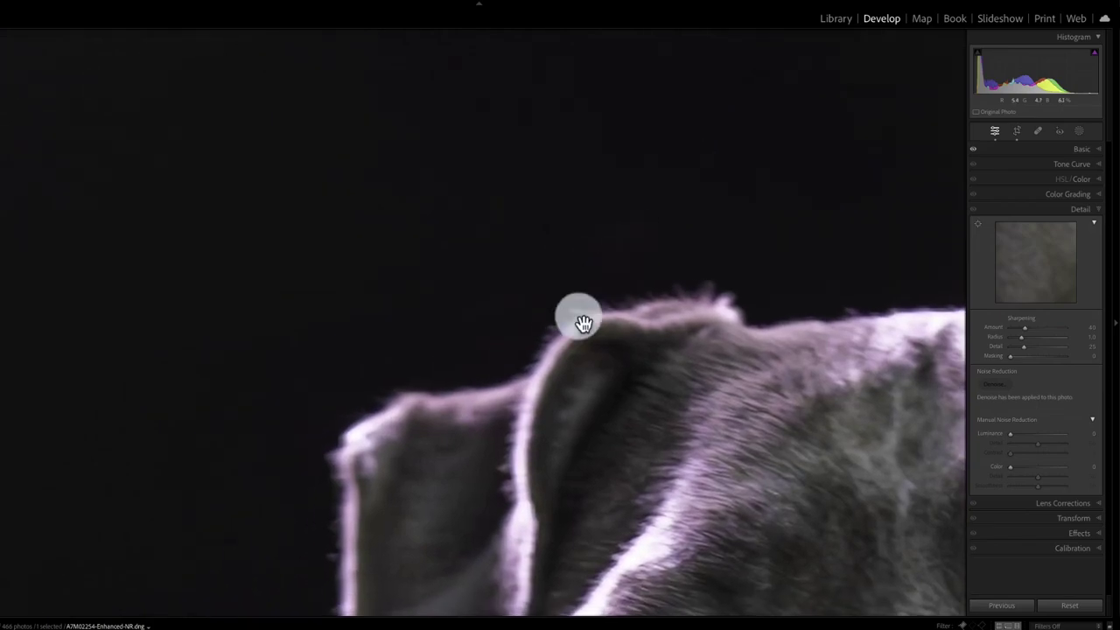
left_click(582, 324)
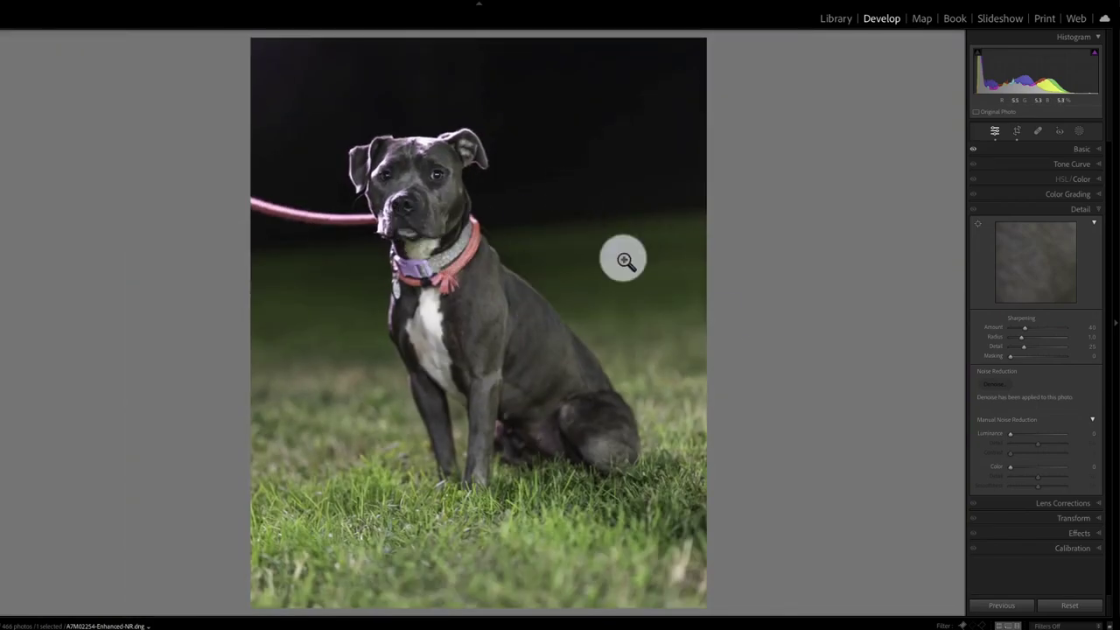
left_click(396, 199)
left_click(398, 503)
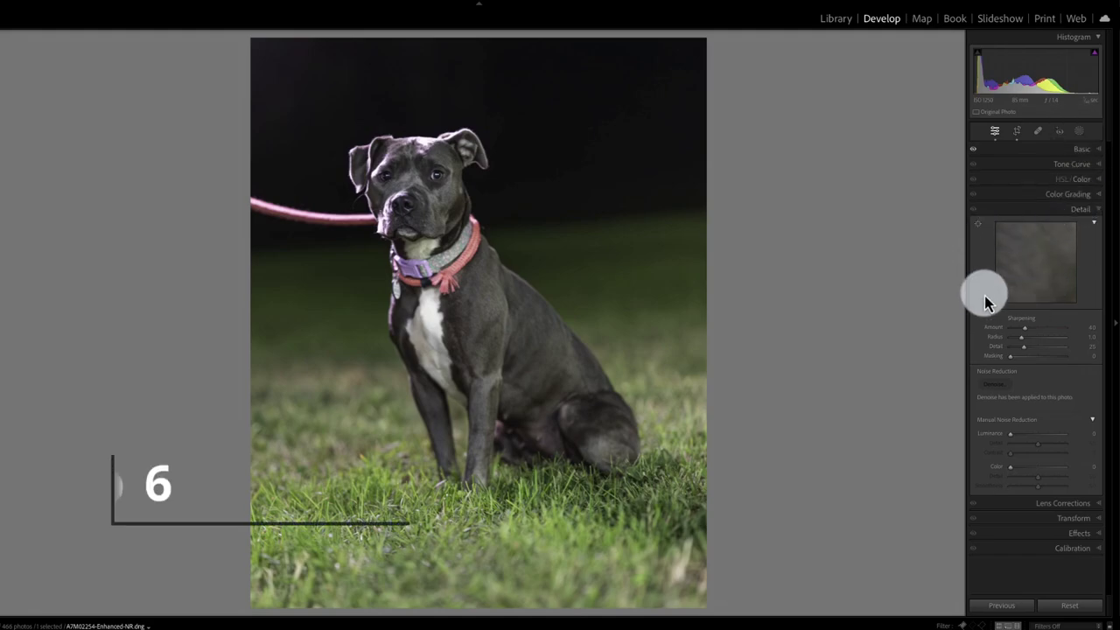
Mask the dog with Select Subject and apply the saved Dog preset (Saturation −20)
key("shift+w")
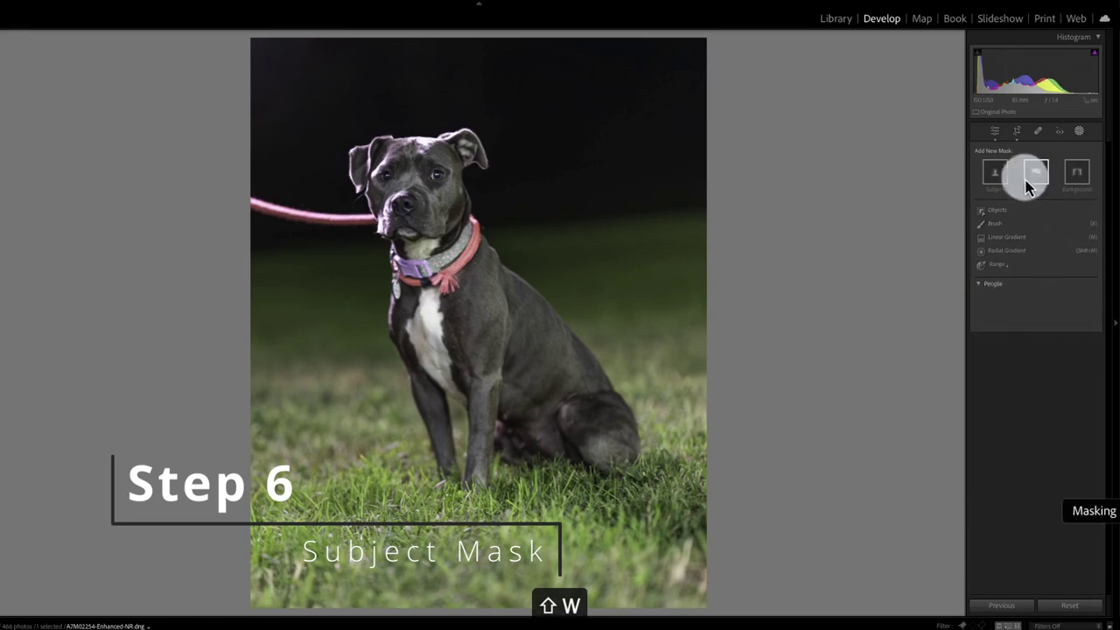
left_click(994, 173)
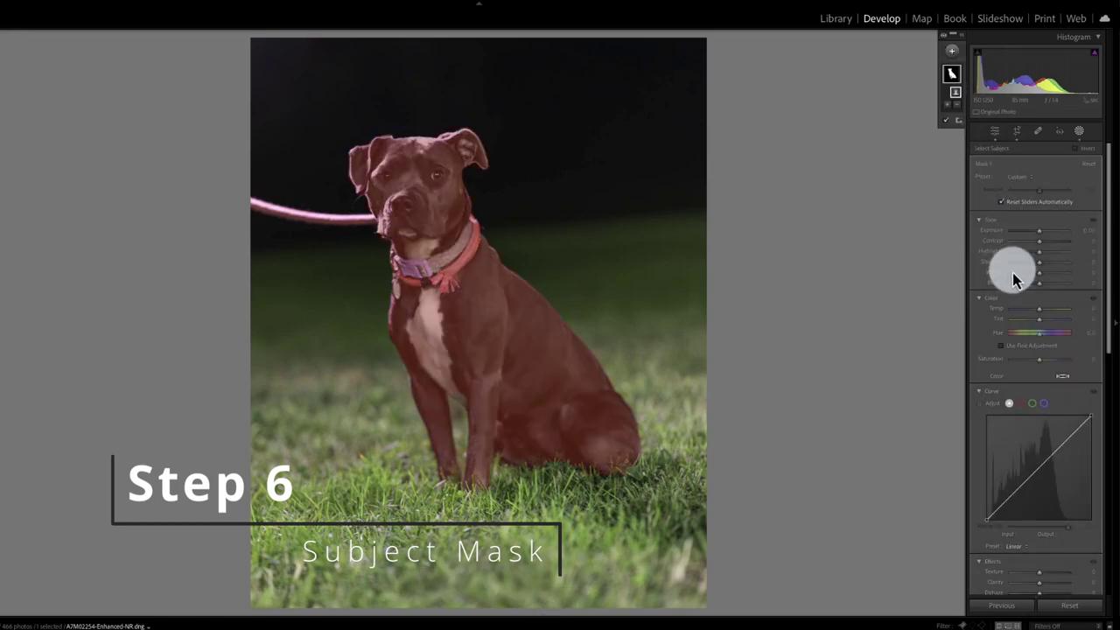
left_click(1017, 177)
left_click(1048, 418)
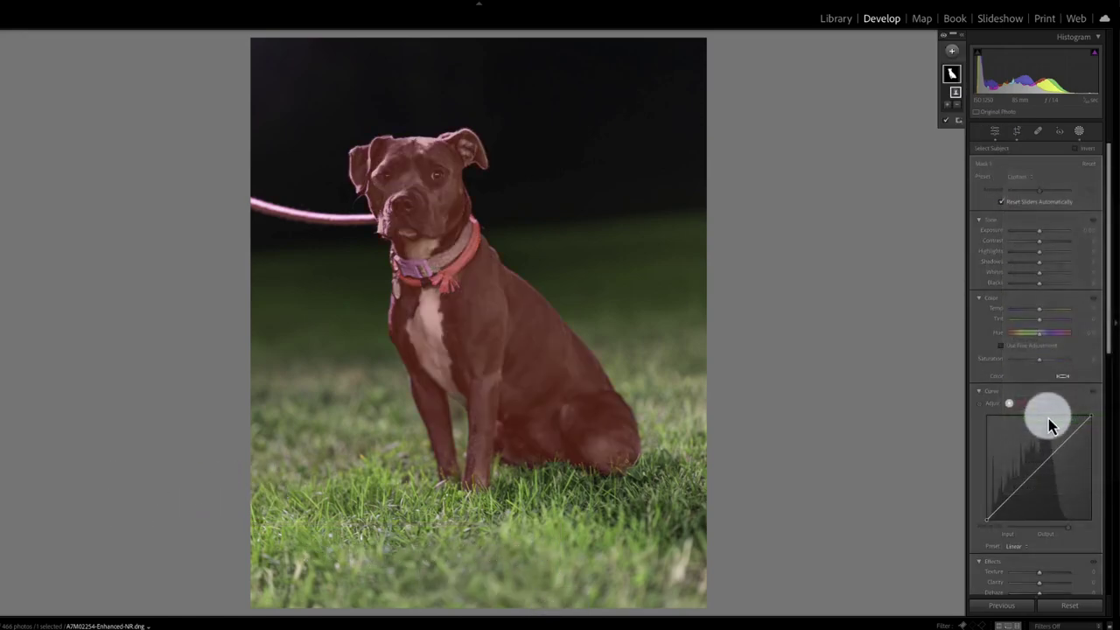
scroll(1037, 431, "down", 5)
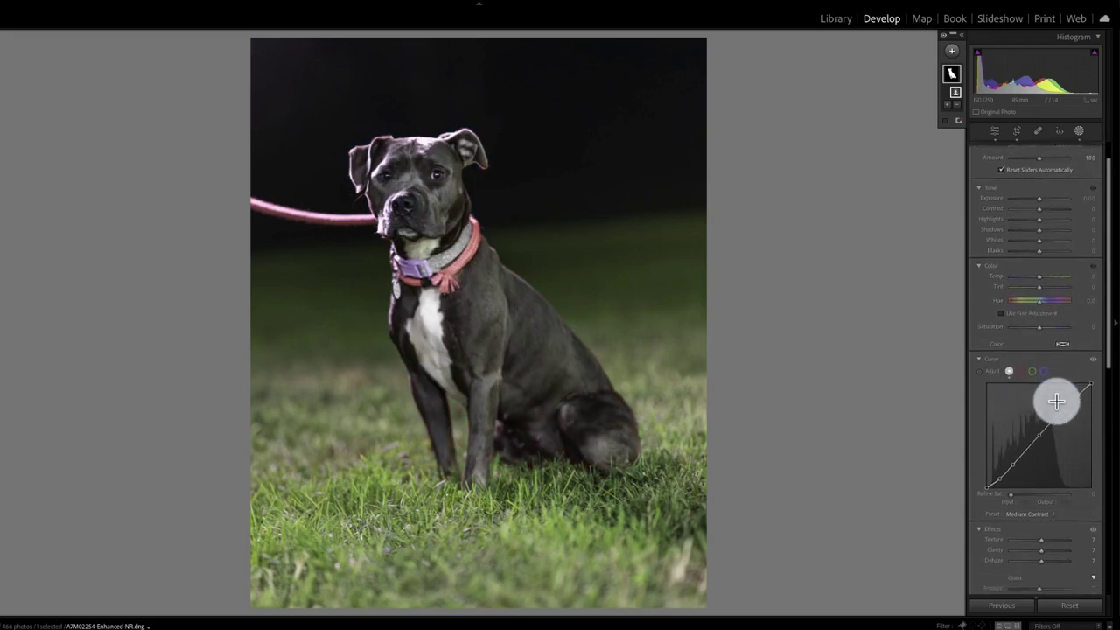
scroll(1051, 391, "down", 3)
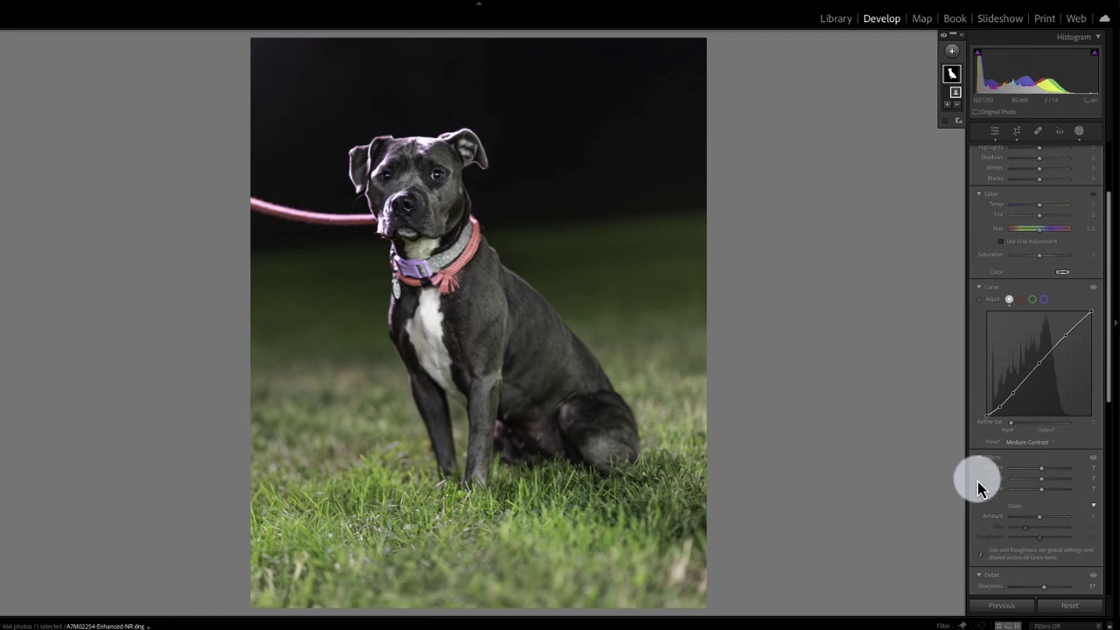
scroll(978, 488, "down", 2)
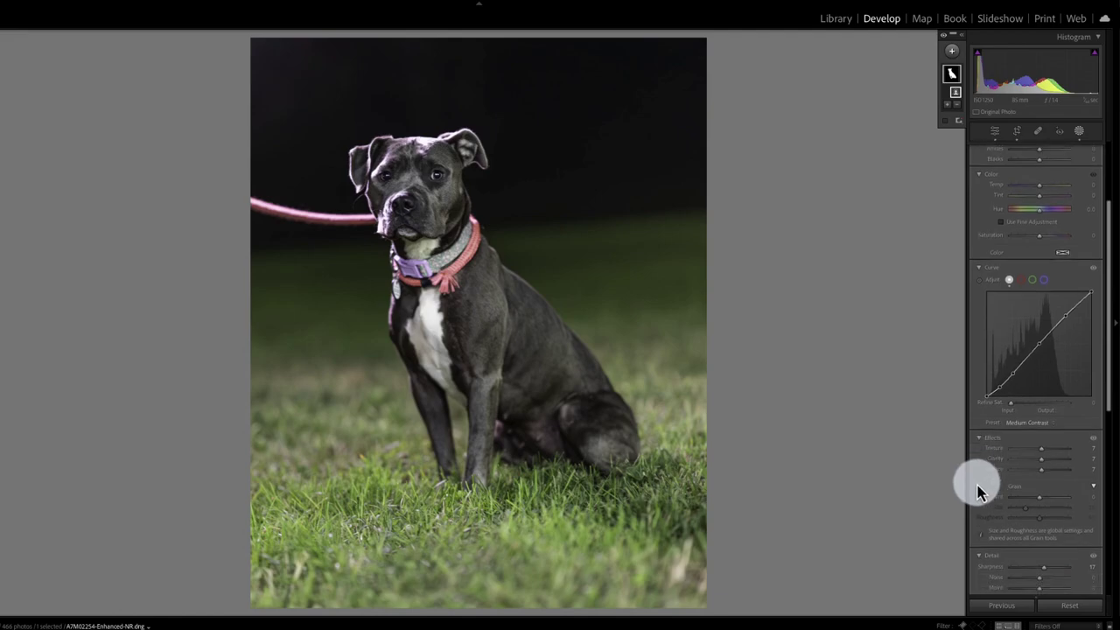
scroll(976, 485, "up", 10)
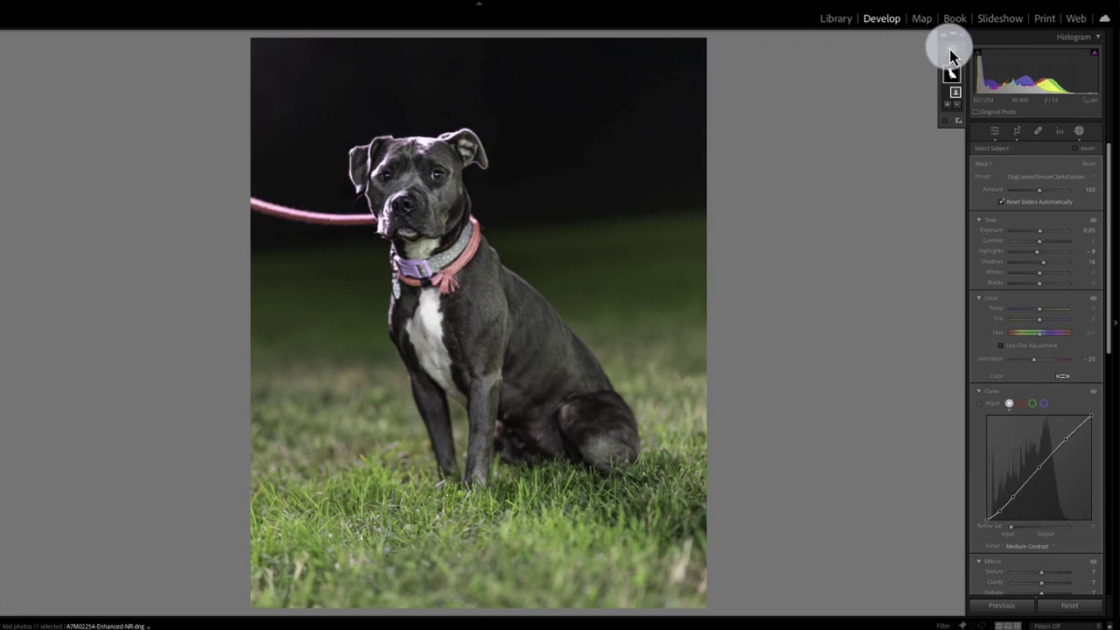
Add a second Objects mask selecting the dog's eyes
left_click(952, 54)
left_click(962, 120)
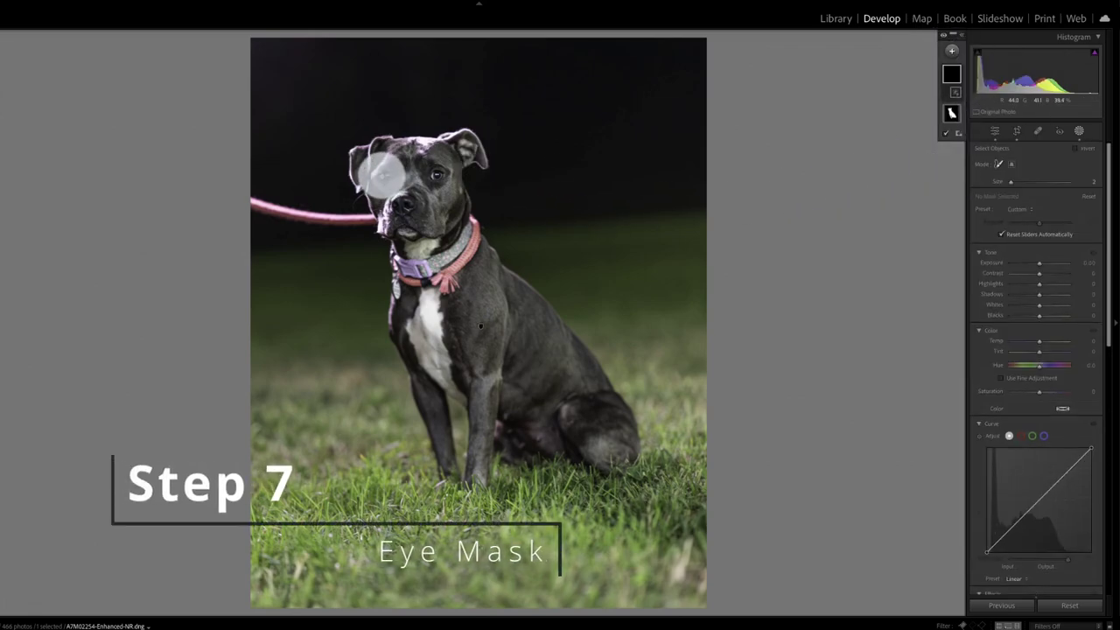
left_click_drag(380, 175, 389, 167)
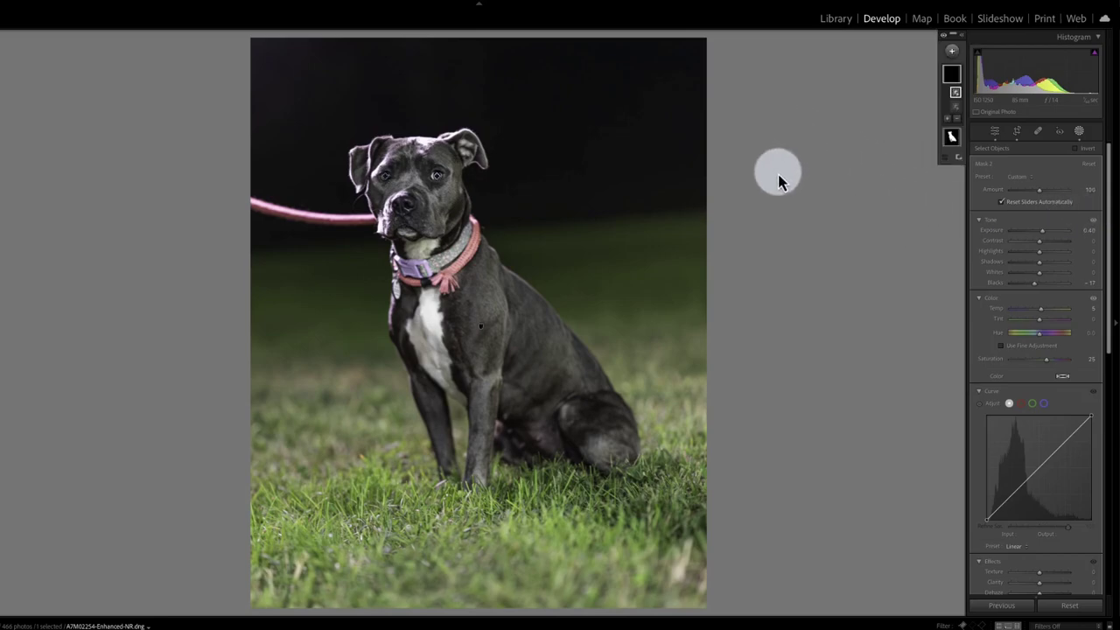
Edit the photo in Photoshop, zoom to 50%, and paint out the leash with the Remove tool
key("super+e")
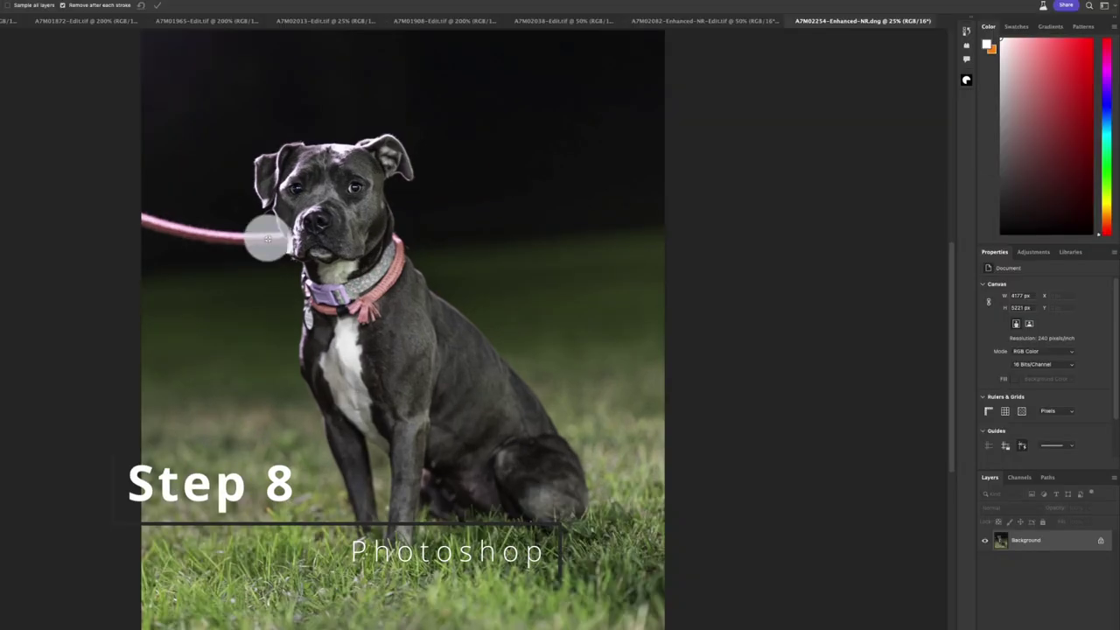
key("super+equal")
key("super+equal")
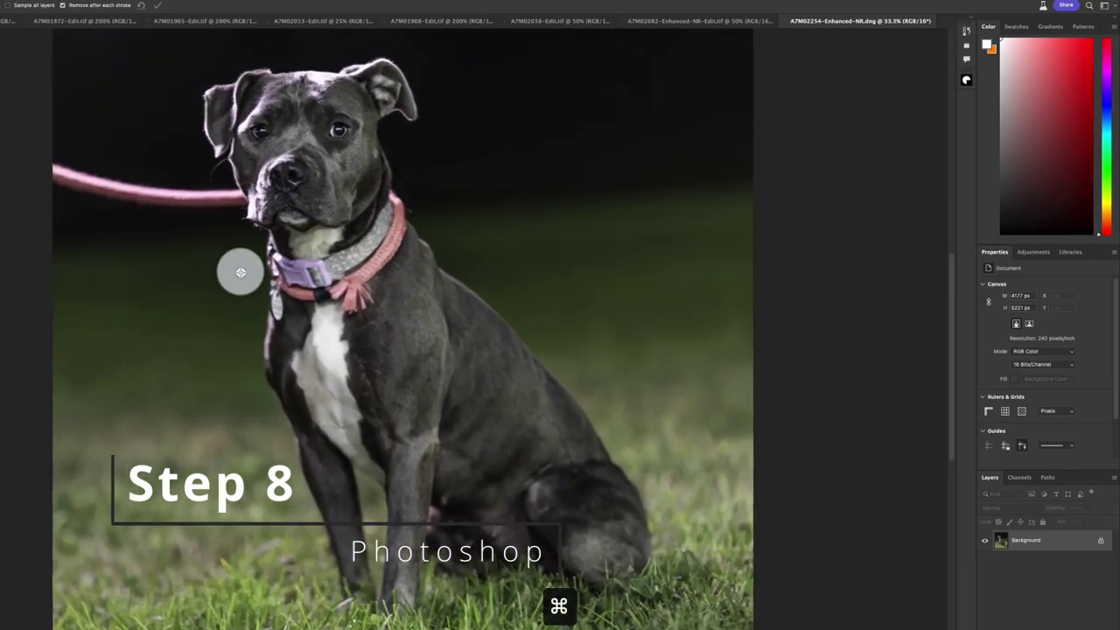
scroll(217, 251, "up", 5)
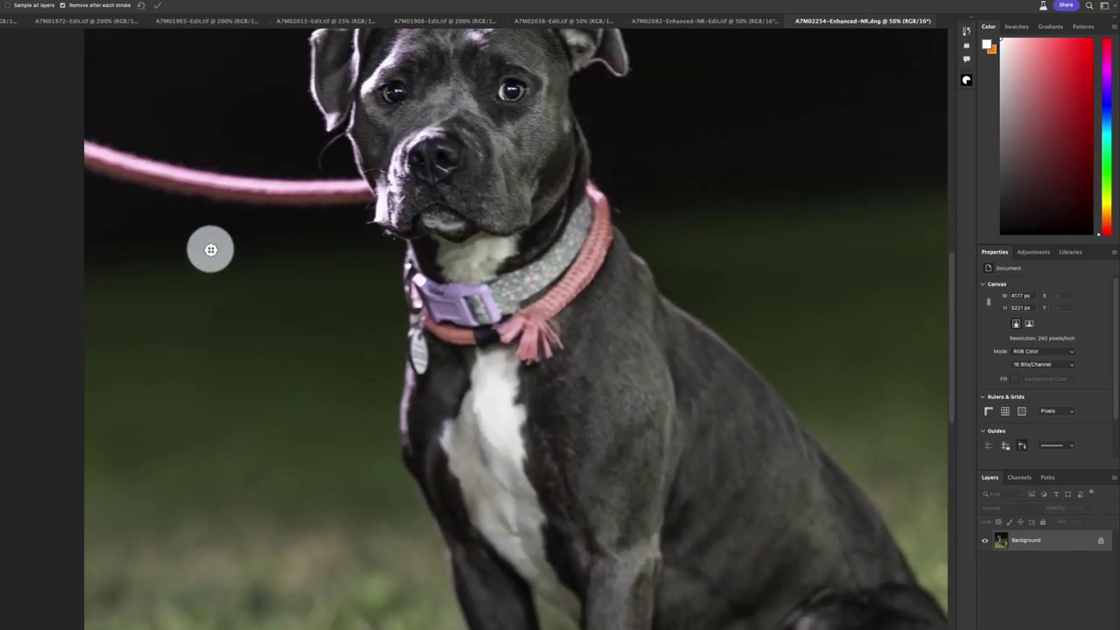
scroll(257, 260, "left", 5)
left_click_drag(312, 265, 580, 283)
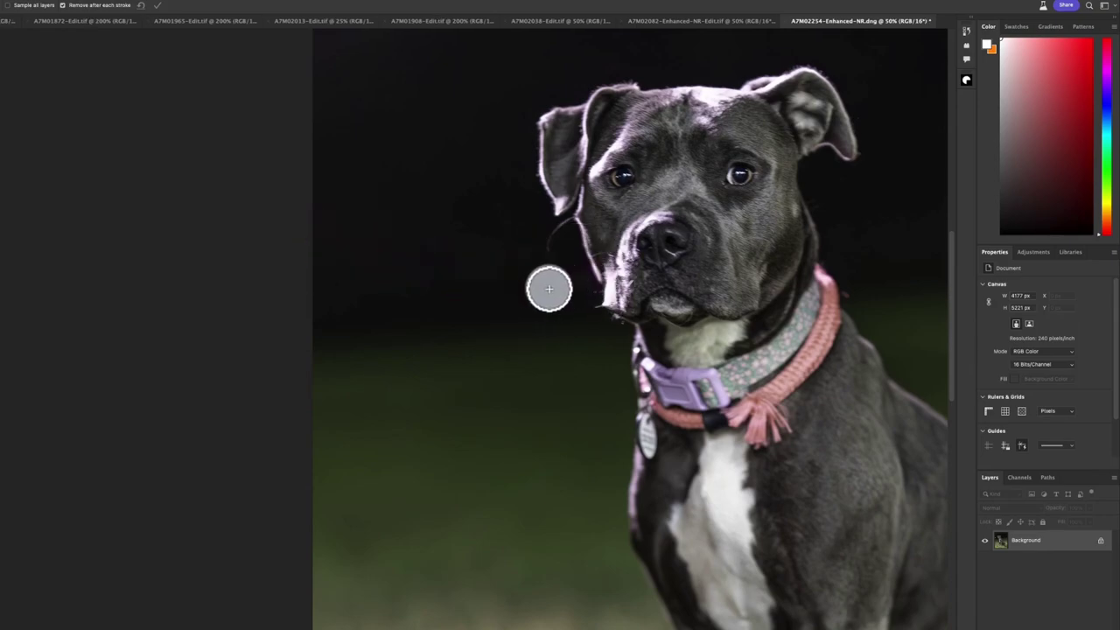
scroll(508, 295, "right", 3)
scroll(430, 367, "down", 5)
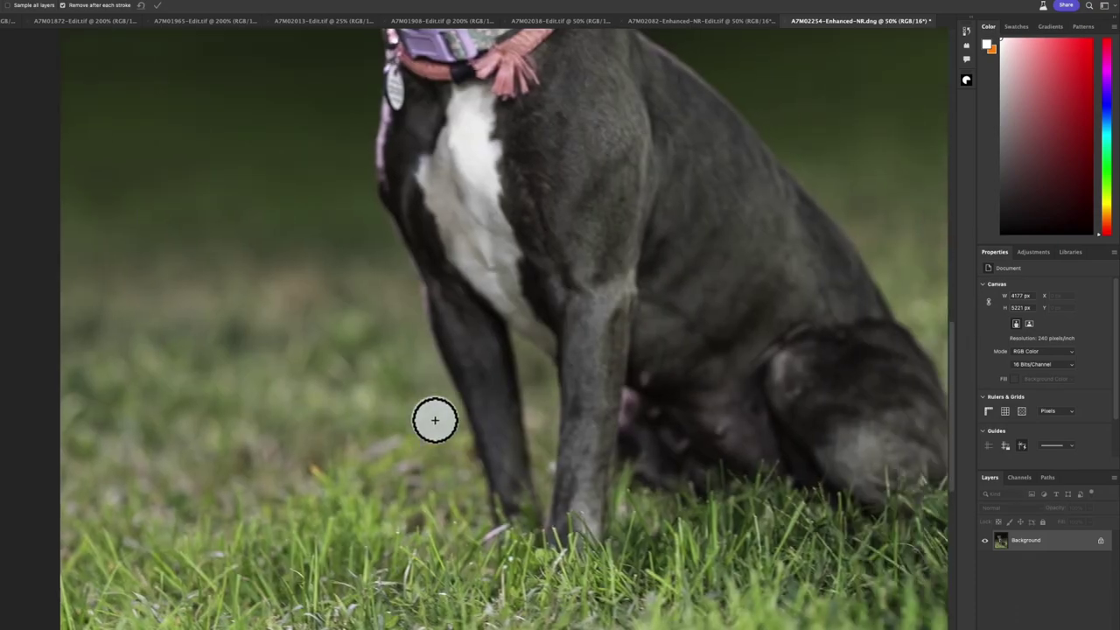
scroll(427, 416, "right", 3)
scroll(422, 413, "up", 6)
scroll(358, 405, "left", 2)
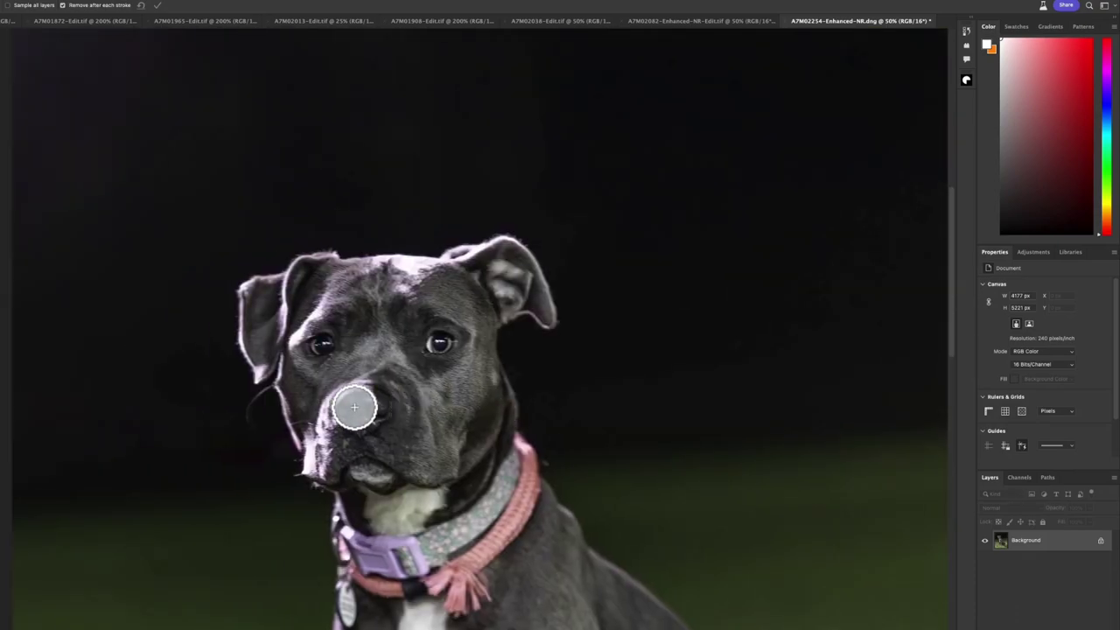
scroll(354, 407, "up", 5)
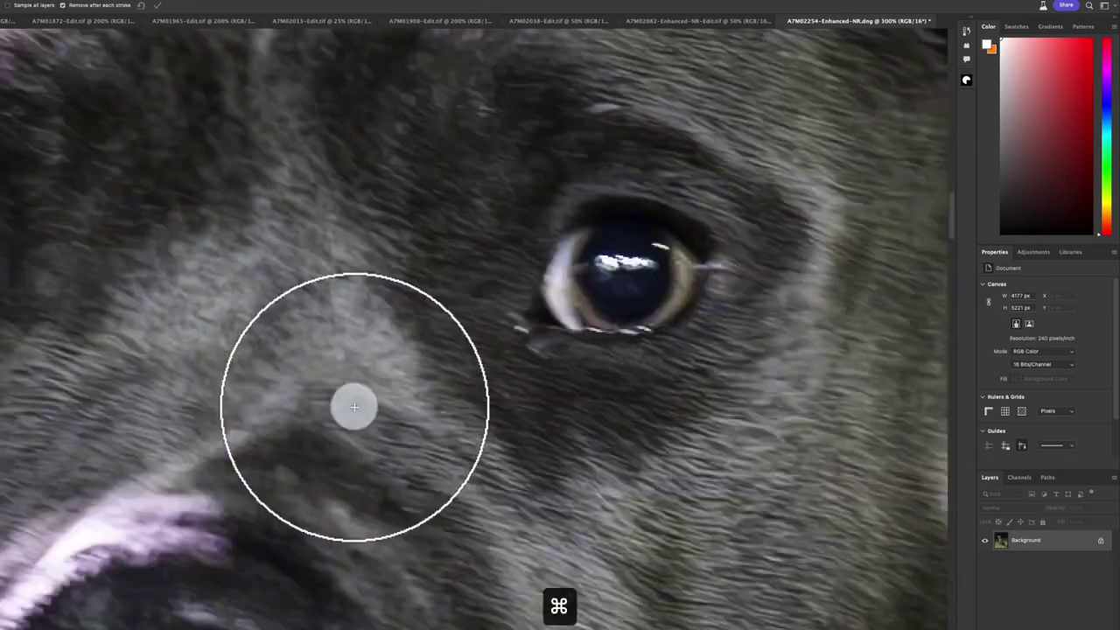
Shrink the Remove brush and clean the stray spots near the dog's nose and eyes
key("bracketleft")
key("bracketleft")
key("bracketleft")
key("bracketleft")
key("bracketleft")
key("bracketleft")
key("bracketleft")
key("bracketleft")
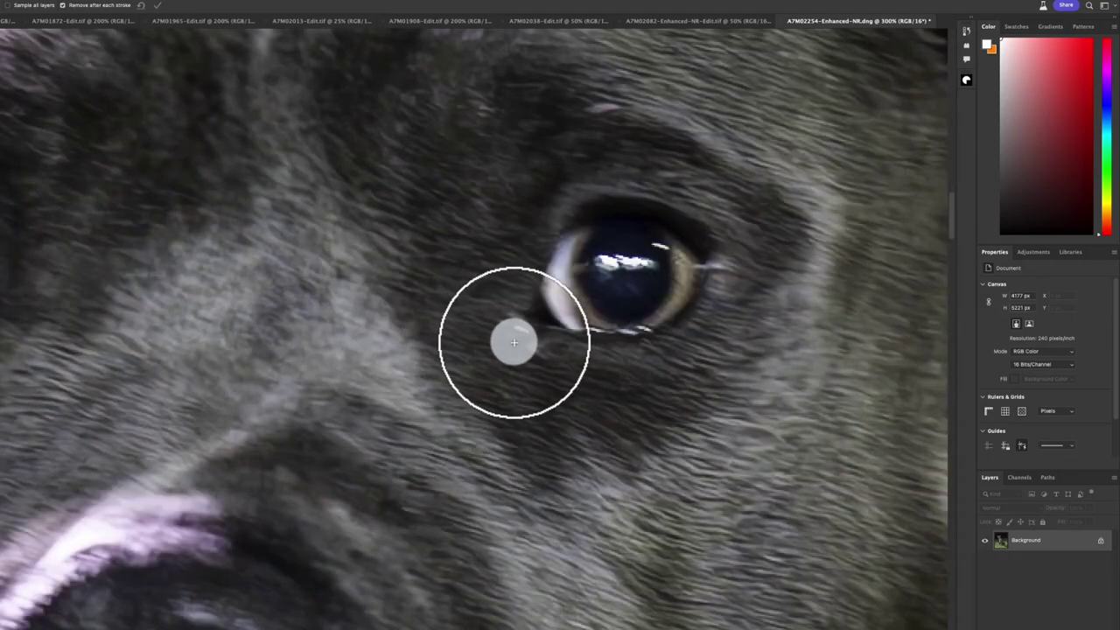
scroll(305, 375, "down", 3)
scroll(305, 375, "left", 5)
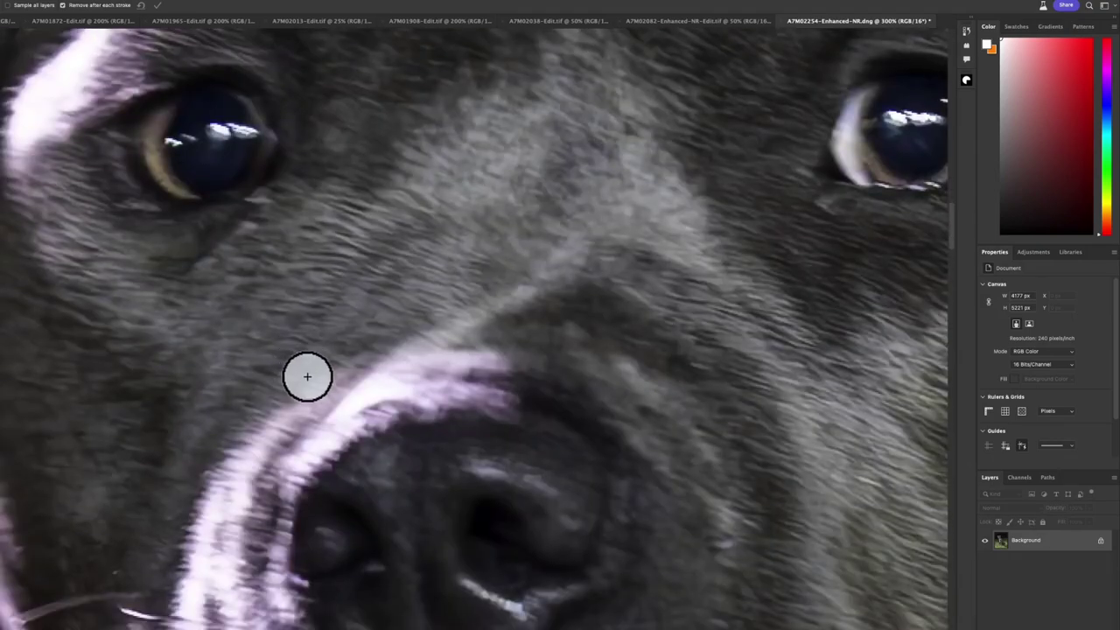
scroll(322, 375, "up", 5)
scroll(323, 375, "right", 3)
scroll(323, 376, "right", 5)
scroll(322, 375, "left", 5)
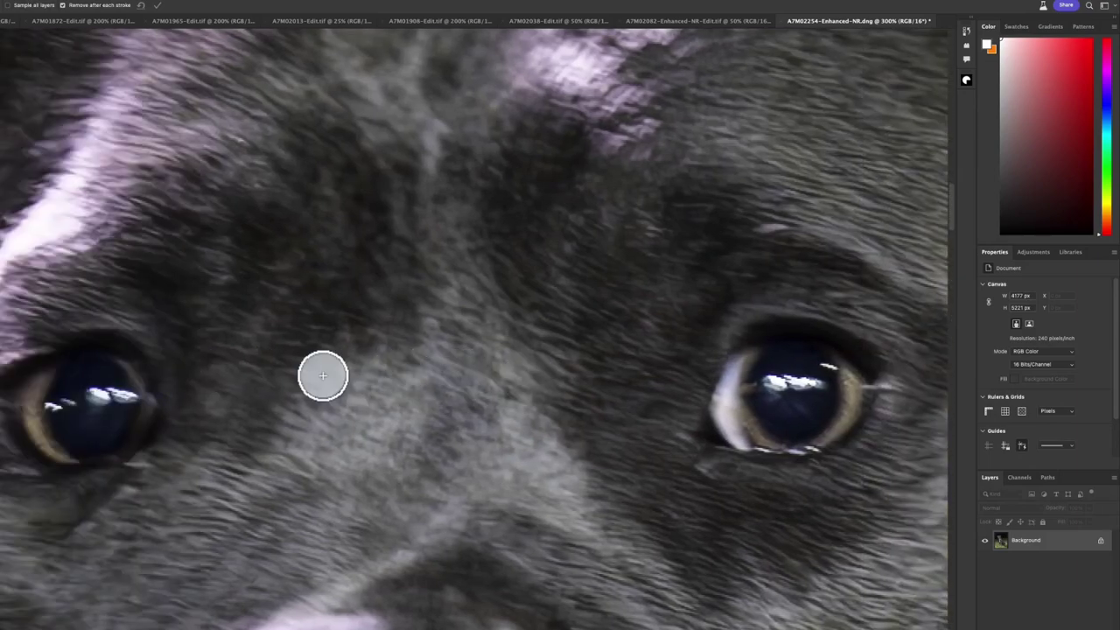
Zoom out to the full image and save the retouch as A7M02254-Enhanced-NR-Edit.tif
key("super+minus")
key("super+minus")
key("super+minus")
key("super+minus")
scroll(322, 375, "down", 3)
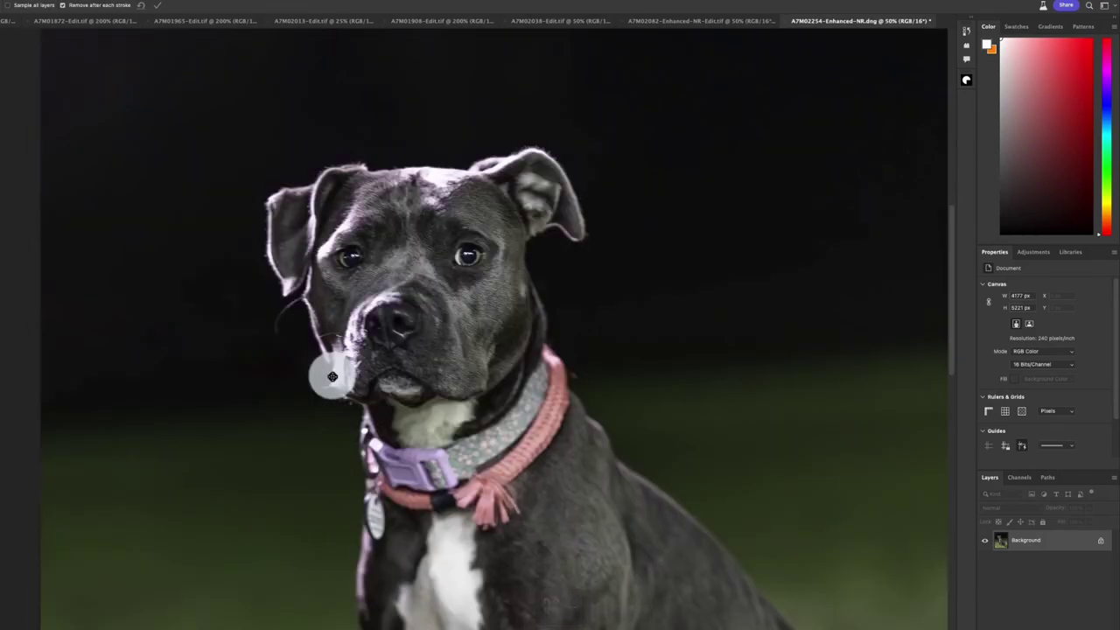
key("super+minus")
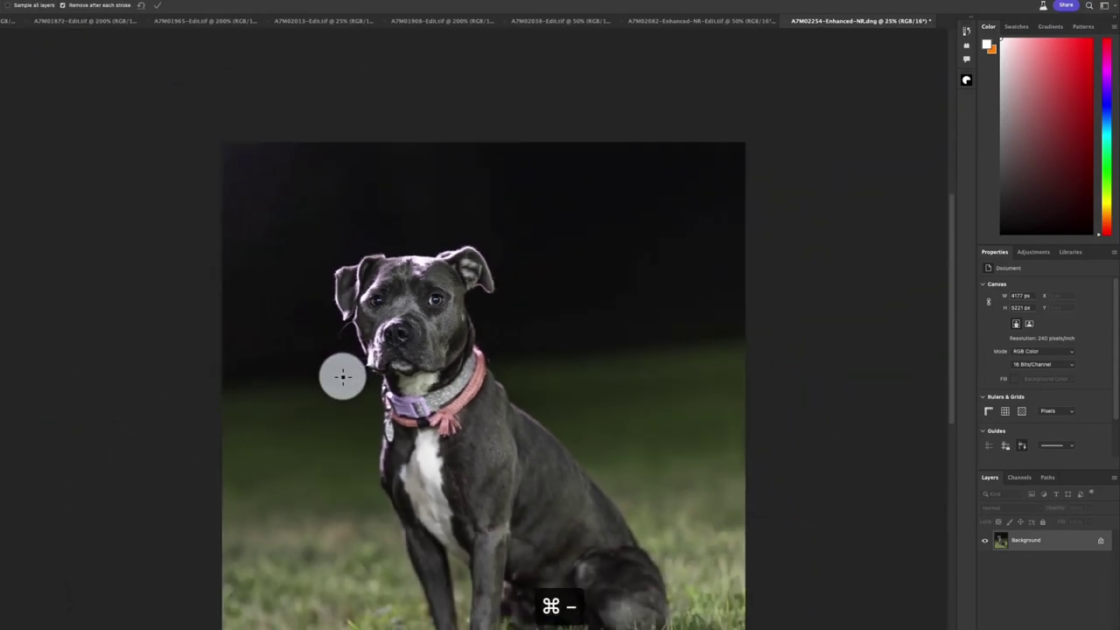
scroll(342, 377, "down", 2)
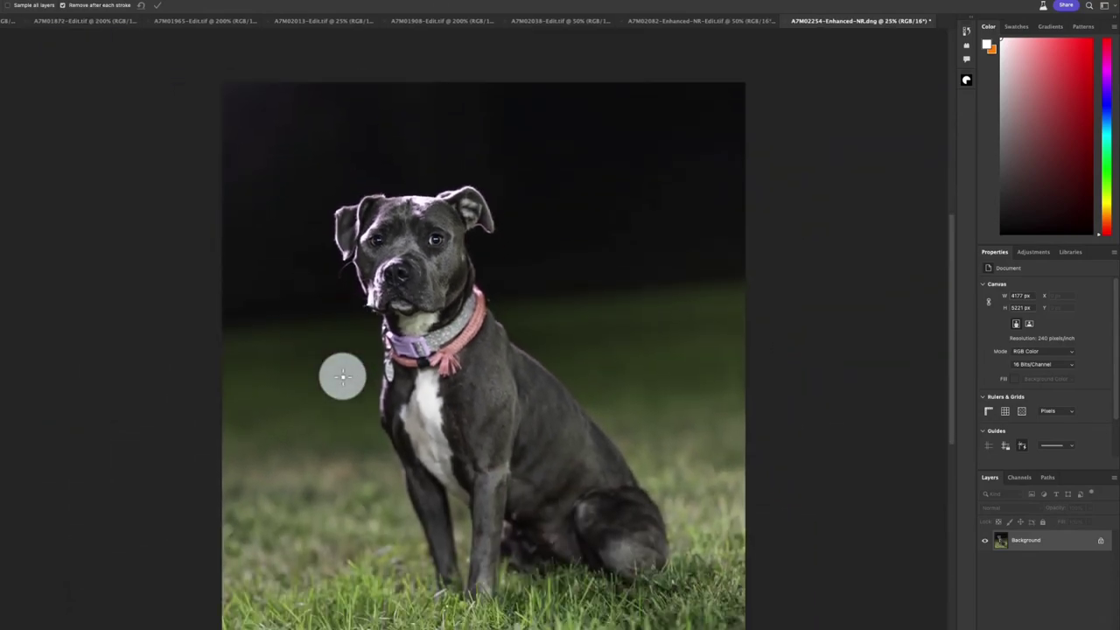
key("super+s")
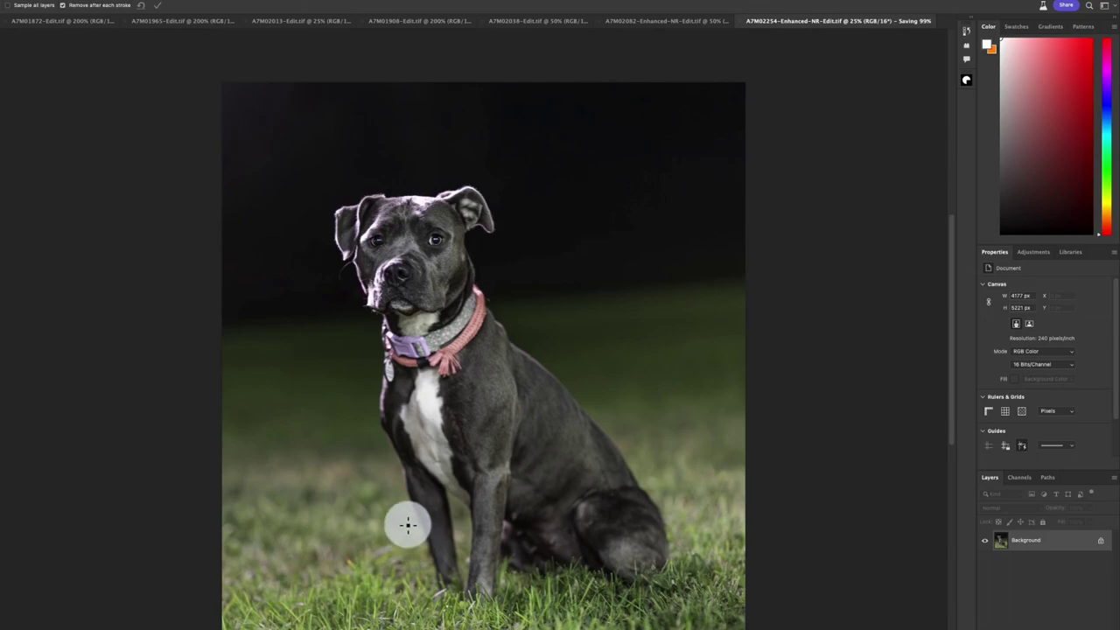
scroll(440, 508, "down", 1)
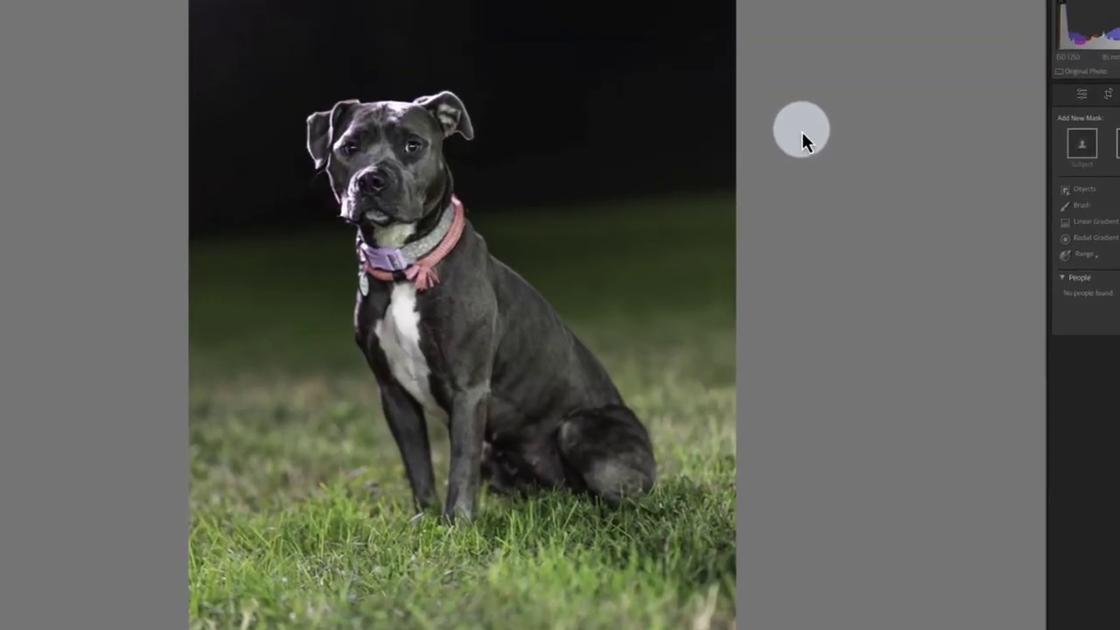
Add a Highlight Priority post-crop vignette at Amount −16 to darken the edges
left_click(1084, 105)
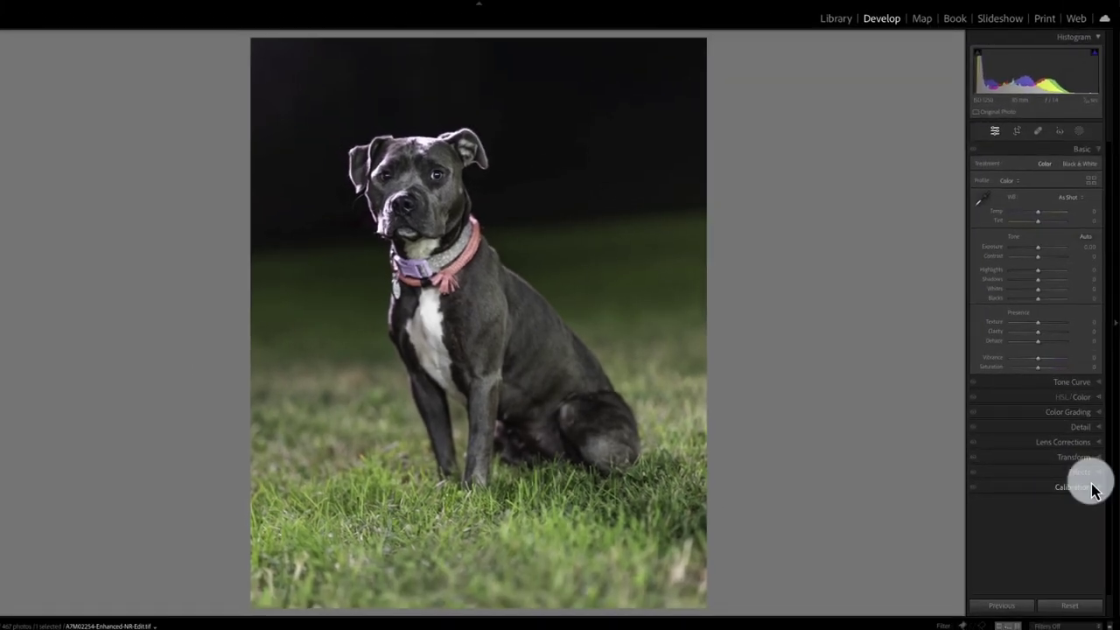
left_click(1081, 474)
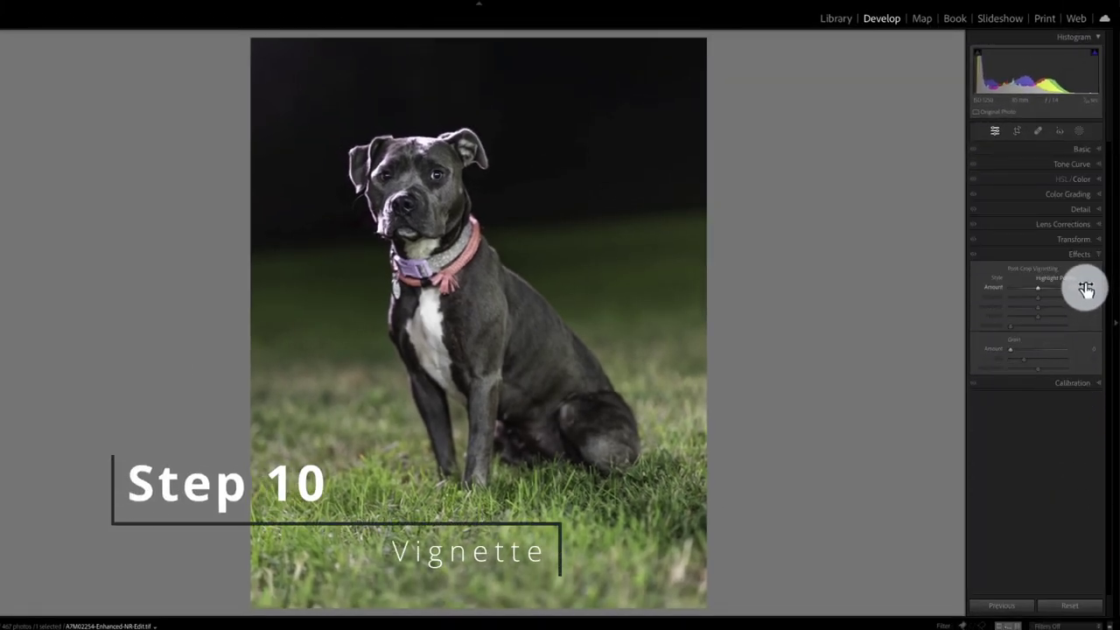
left_click_drag(1083, 288, 1083, 283)
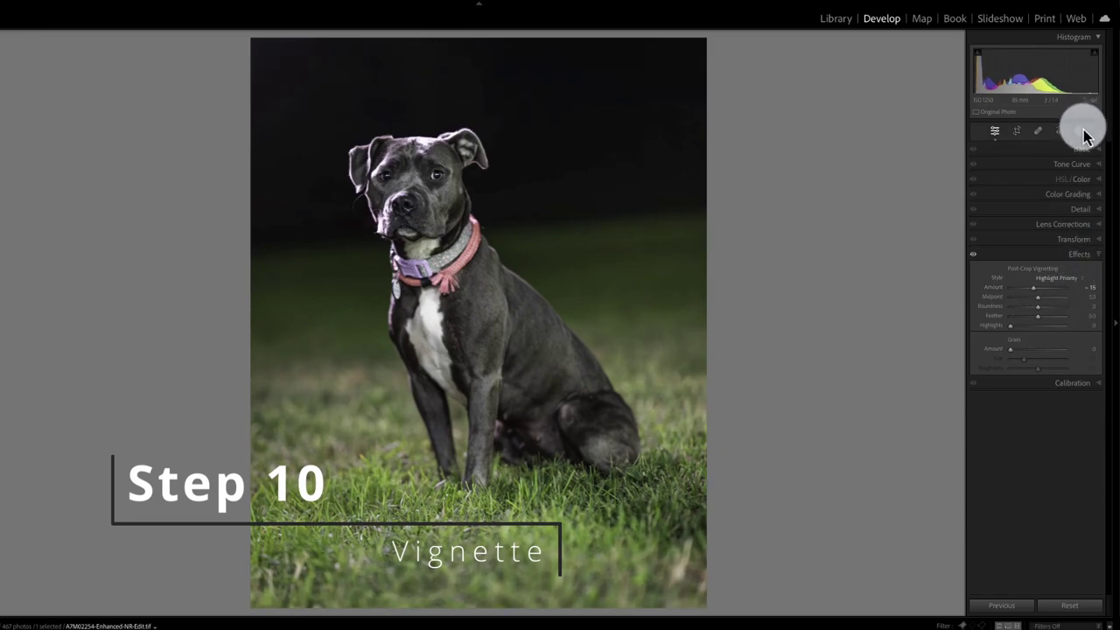
key("shift+w")
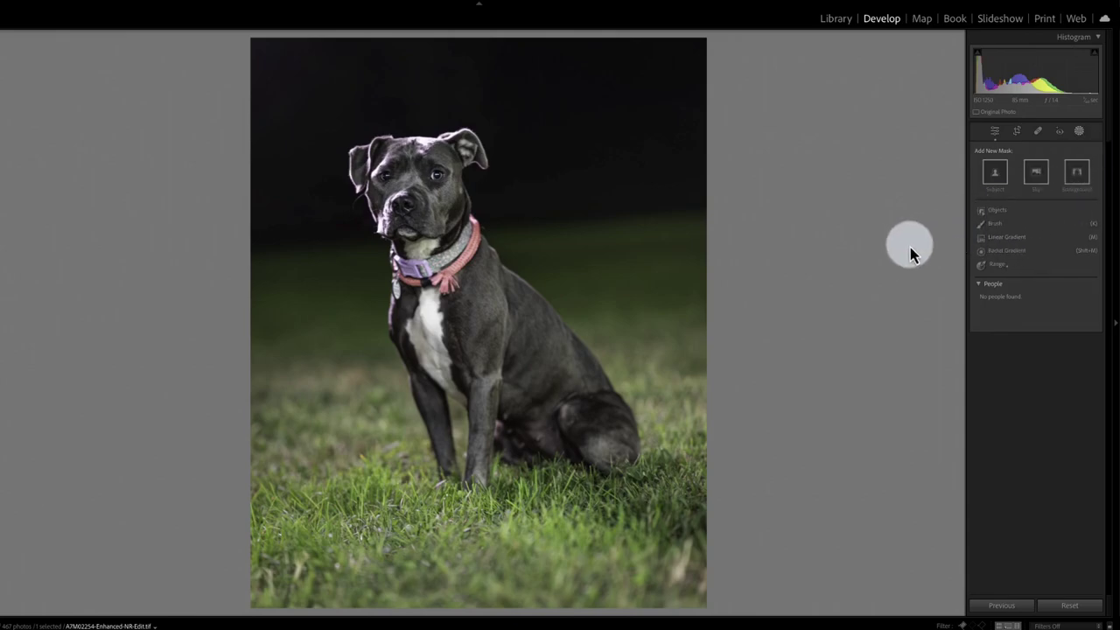
Draw a linear gradient mask up from the bottom edge at Exposure −2.00
key("m")
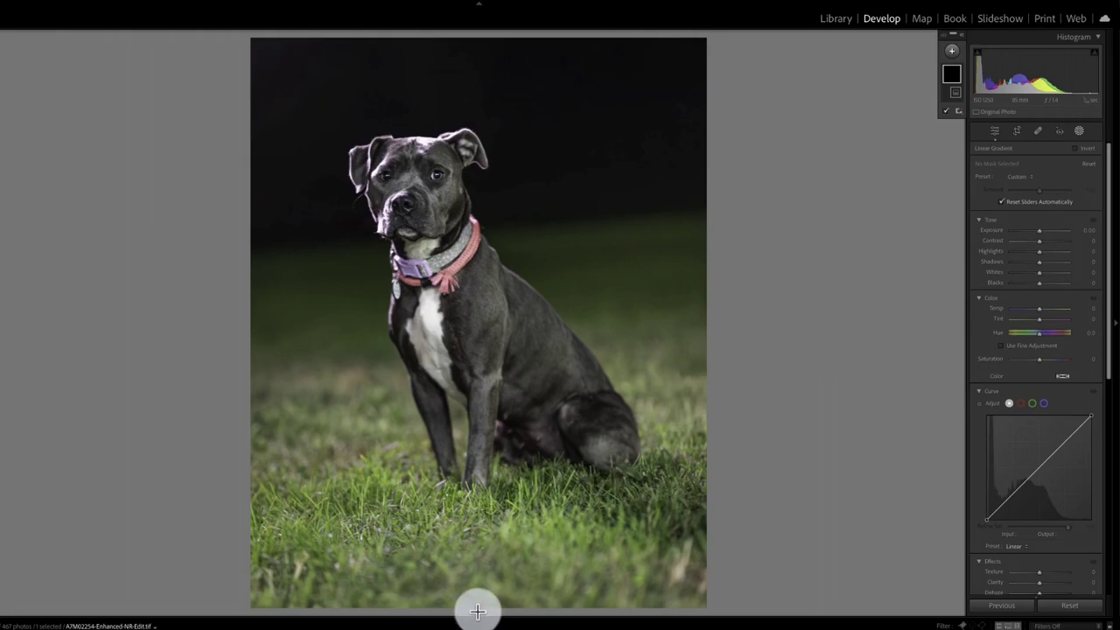
mouse_move(478, 604)
left_mouse_down()
mouse_move(470, 490)
mouse_move(482, 428)
mouse_move(482, 450)
left_mouse_up()
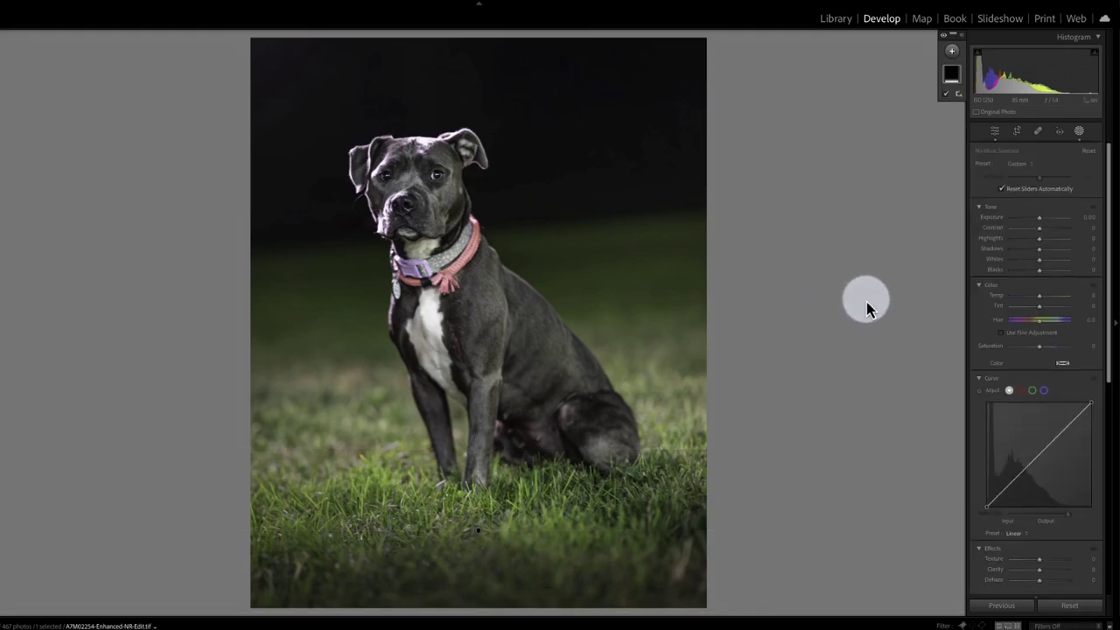
Leave the accidental Crop tool, level the foreground gradient horizontally, then delete it
left_click(1017, 133)
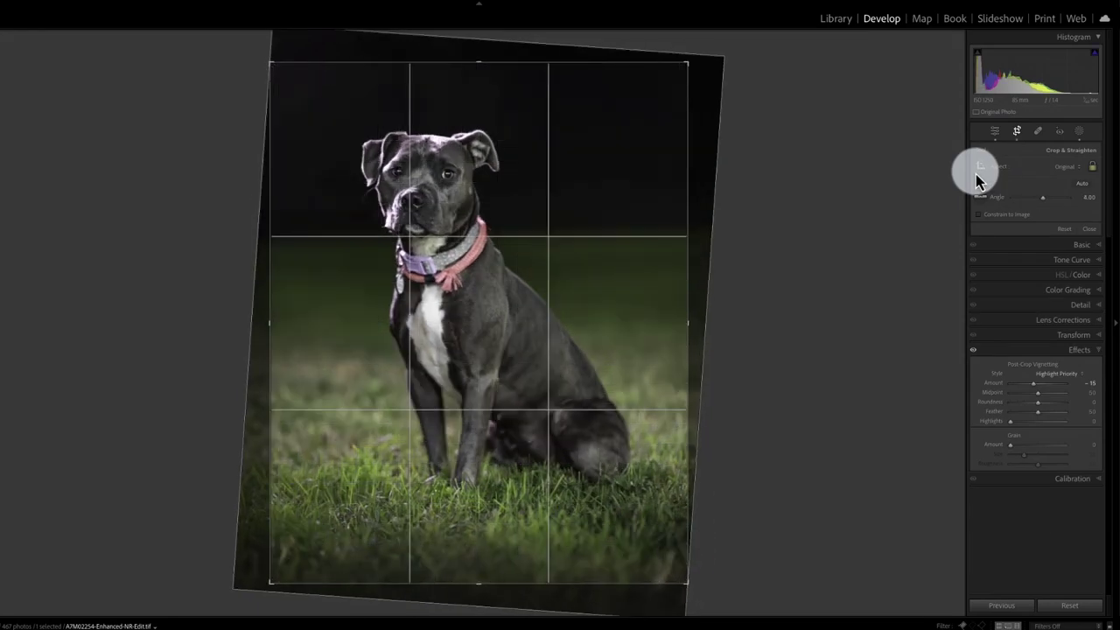
key("Return")
left_click(1078, 131)
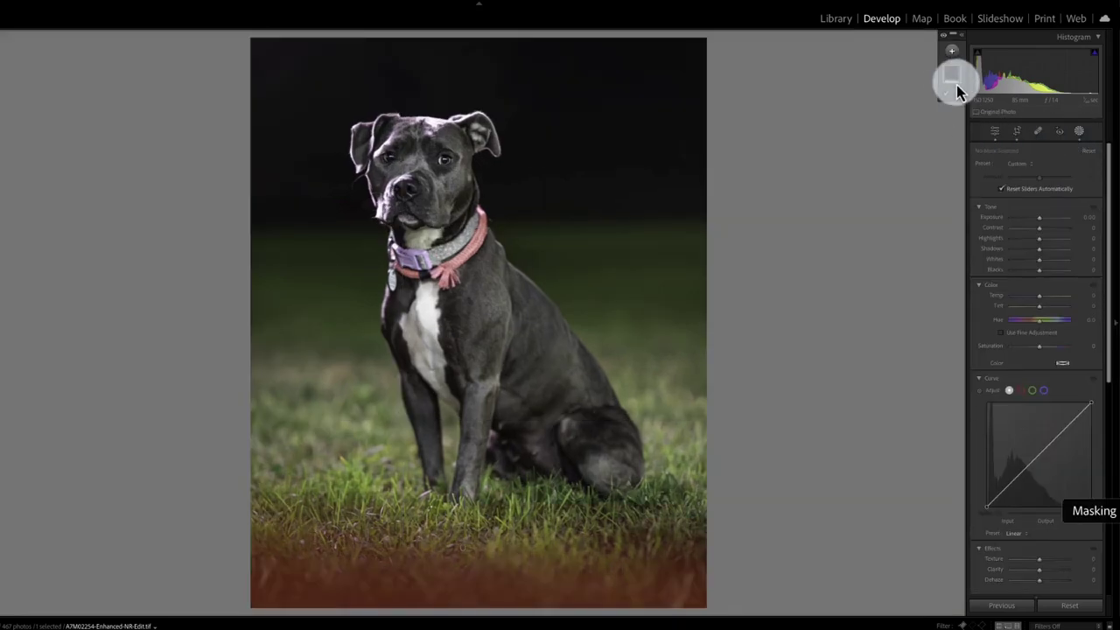
left_click_drag(470, 452, 462, 447)
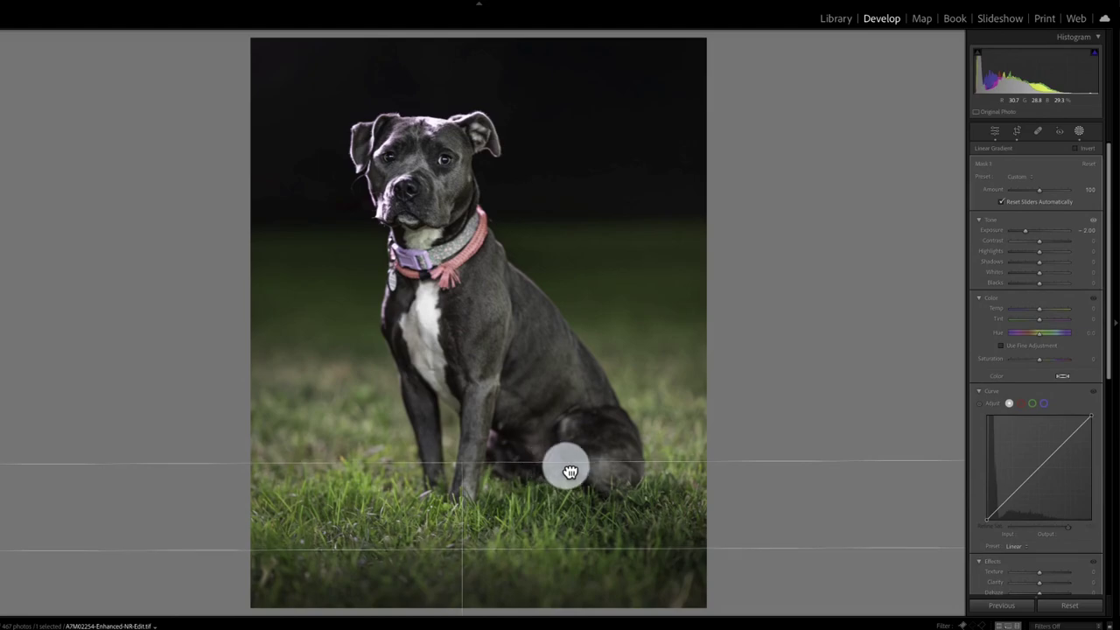
key("Delete")
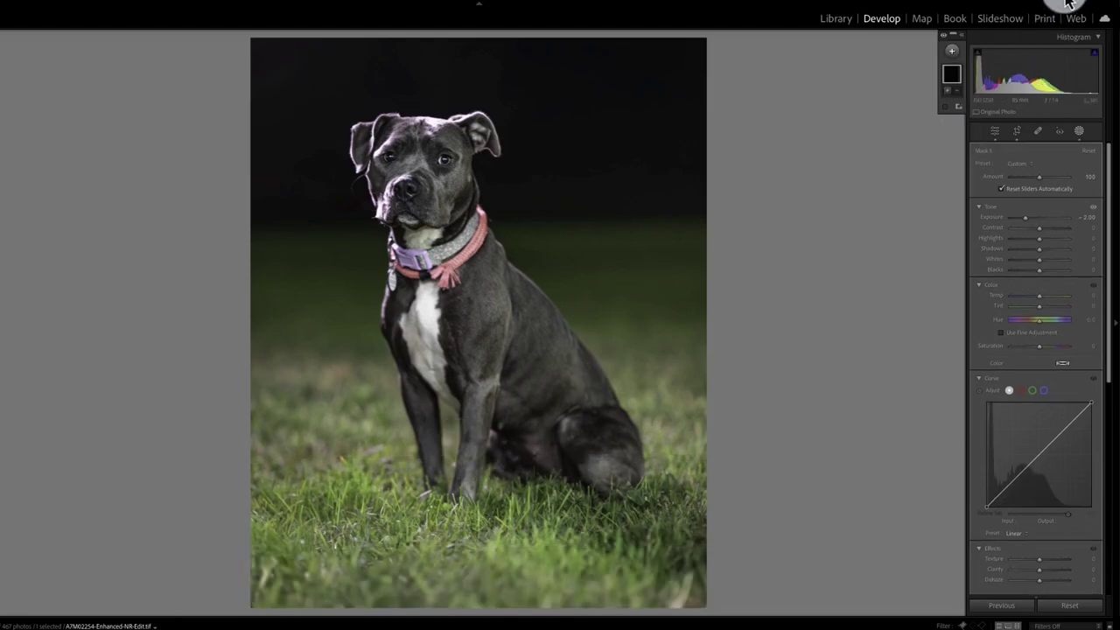
Draw a new linear gradient from the bottom edge at Exposure −2.05 over the foreground grass
left_click(951, 56)
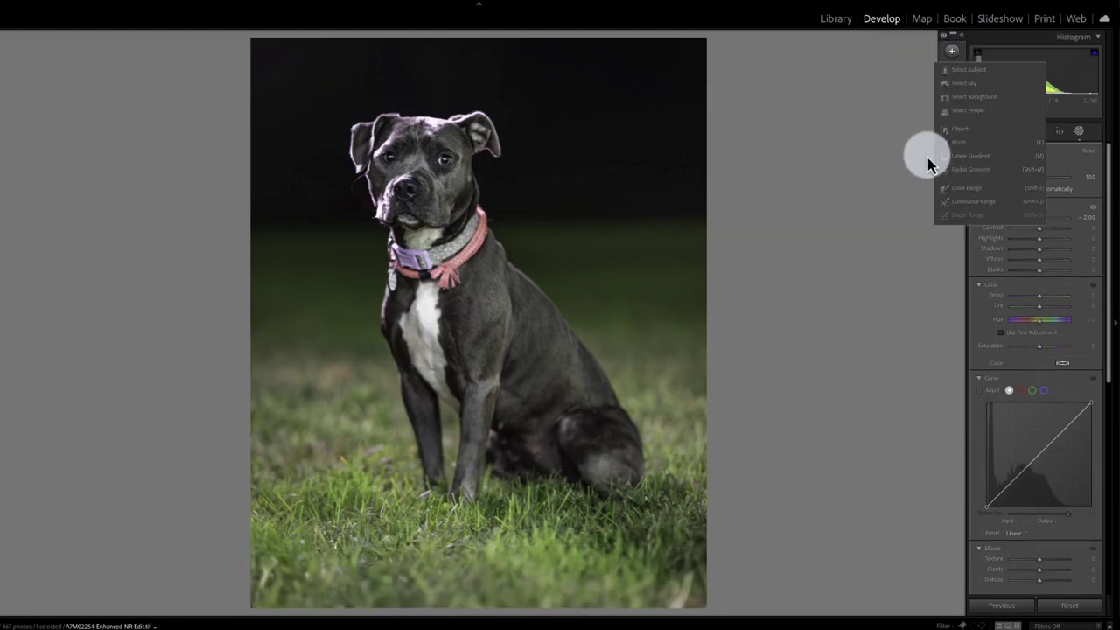
key("m")
left_click_drag(456, 595, 478, 438)
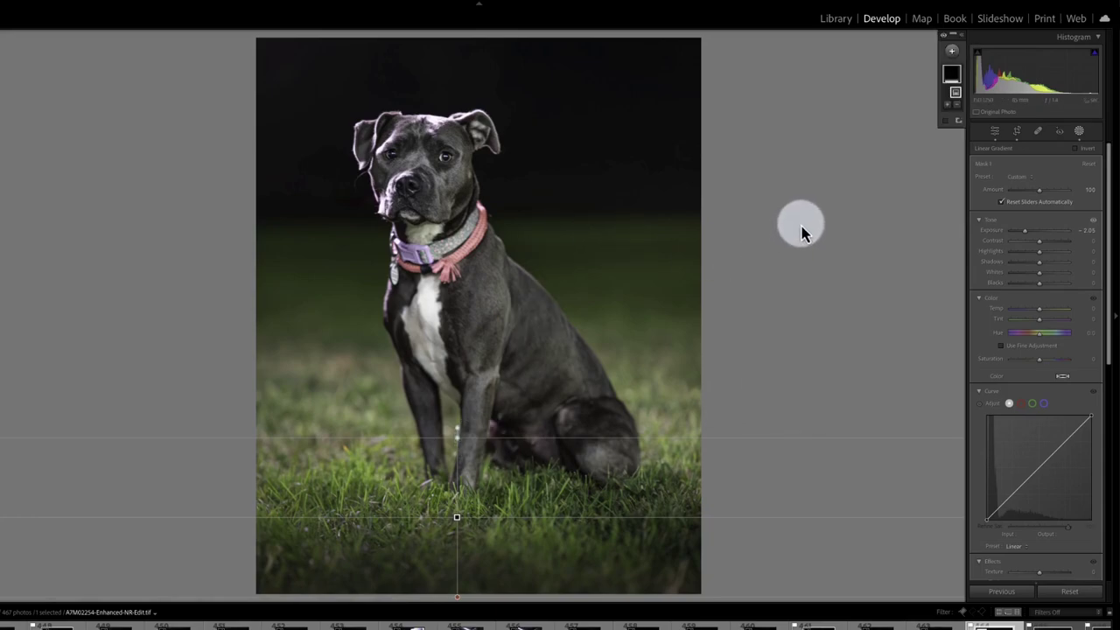
left_click(997, 131)
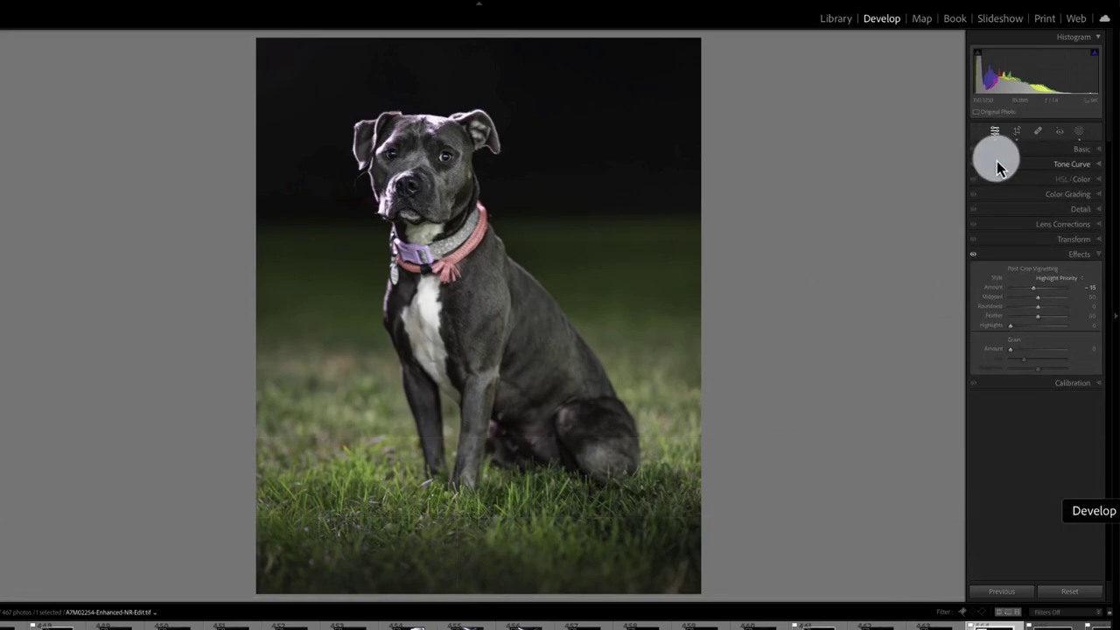
Drag the HSL hue targeted tool on the grass to set Yellow -37 and Green -64
left_click(1077, 185)
left_click(1061, 179)
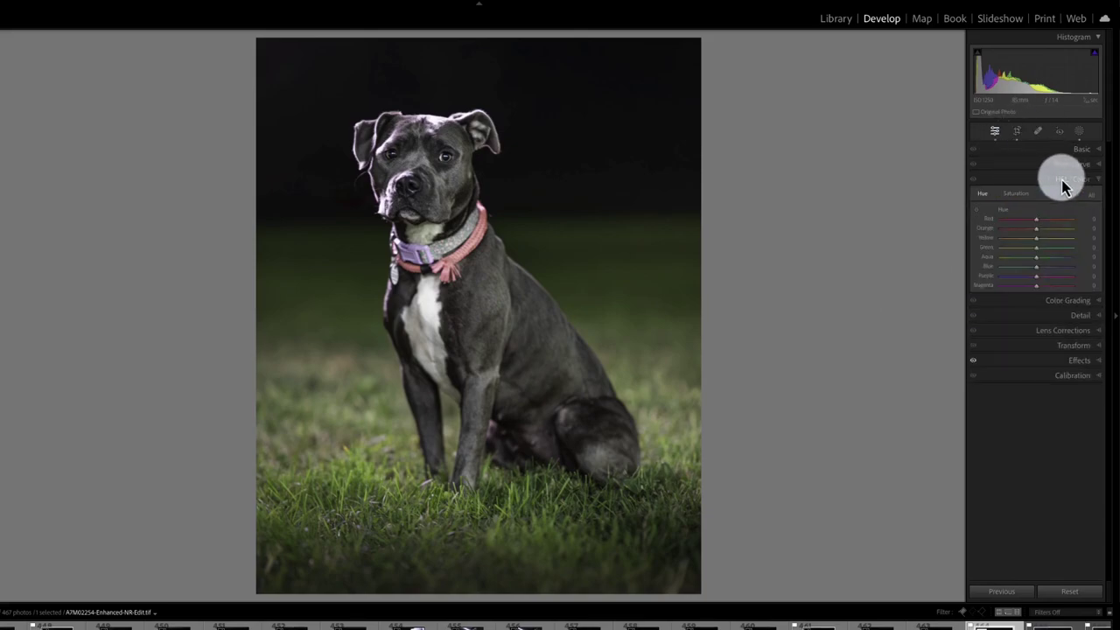
left_click(976, 211)
left_click_drag(320, 280, 322, 300)
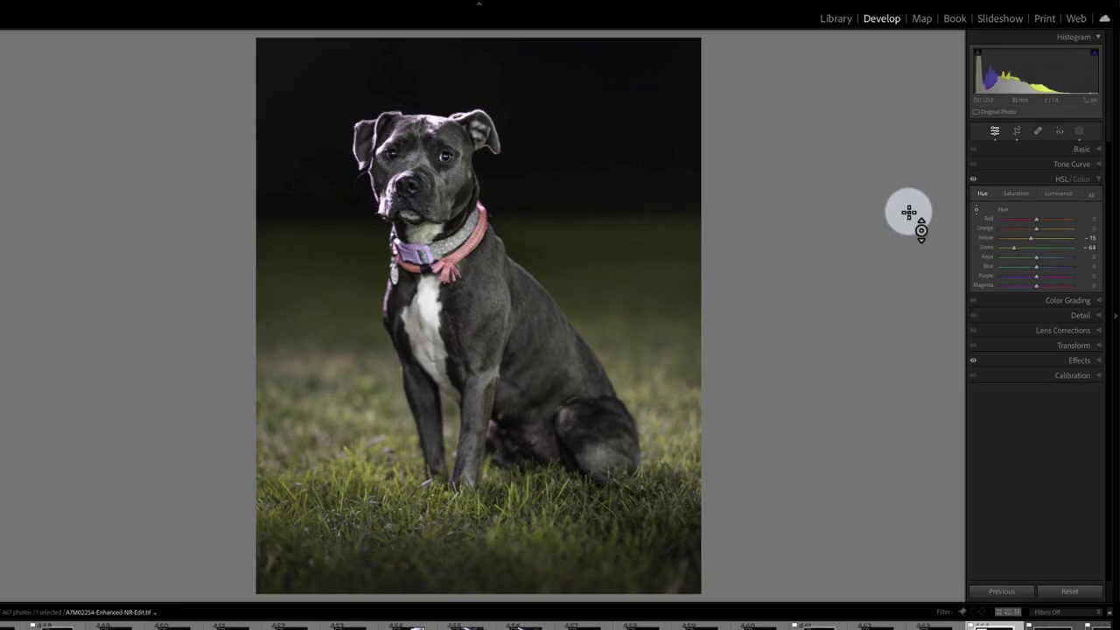
left_click(1075, 135)
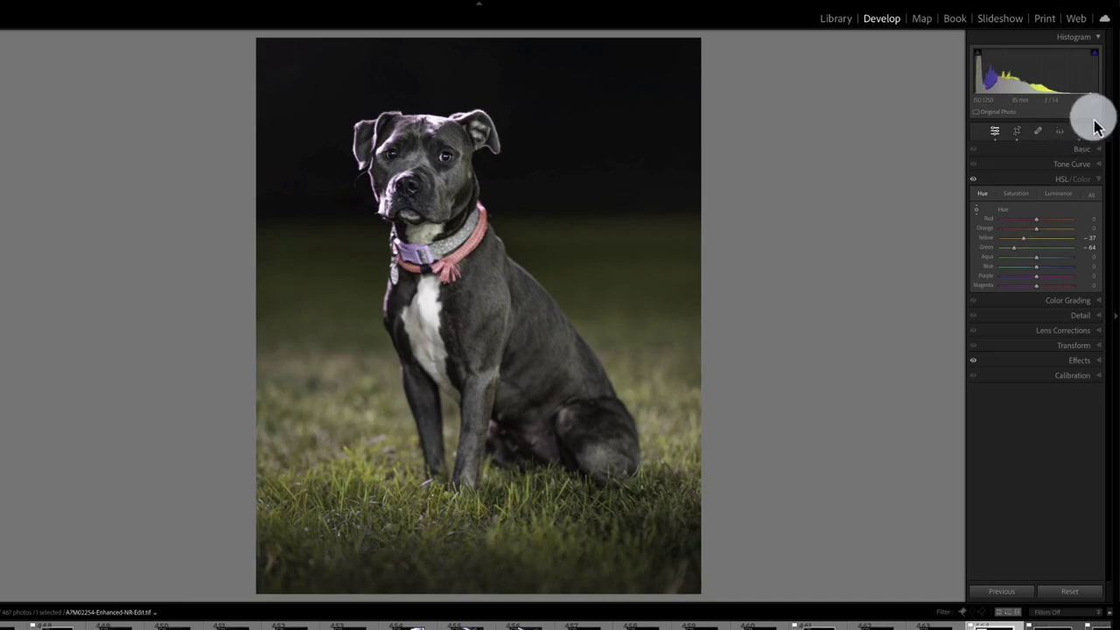
Add a Select Background mask covering everything around the dog
left_click(951, 51)
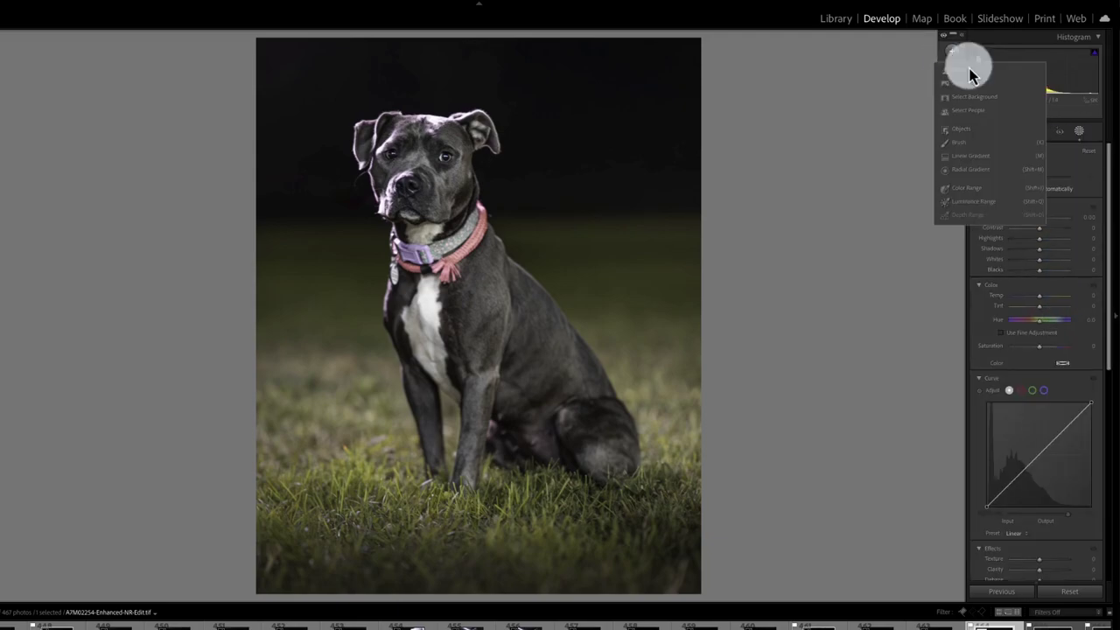
left_click(982, 93)
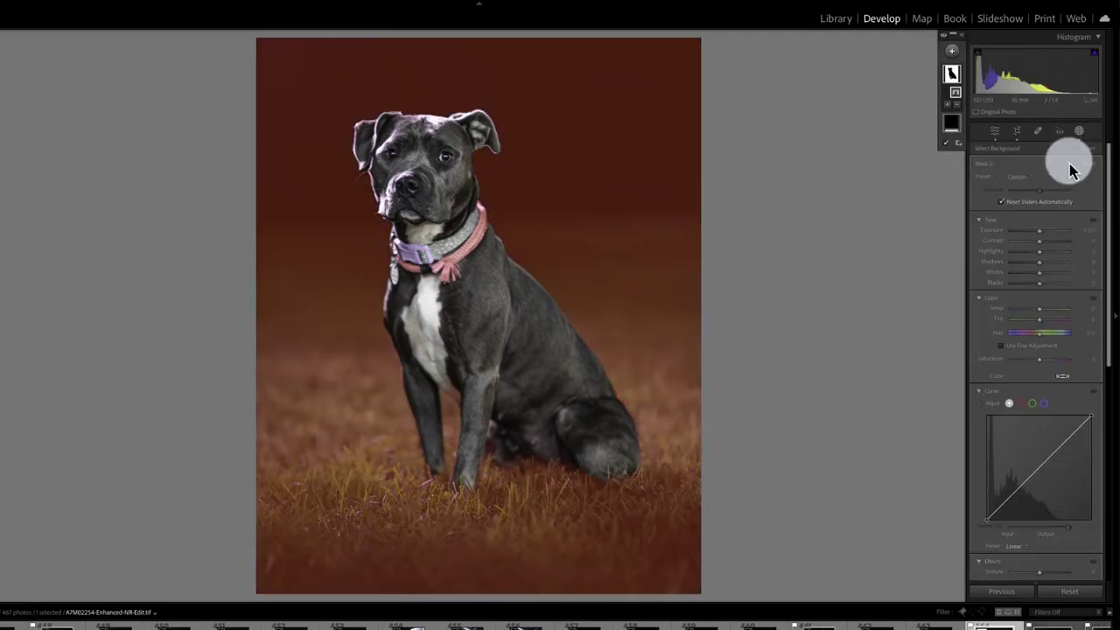